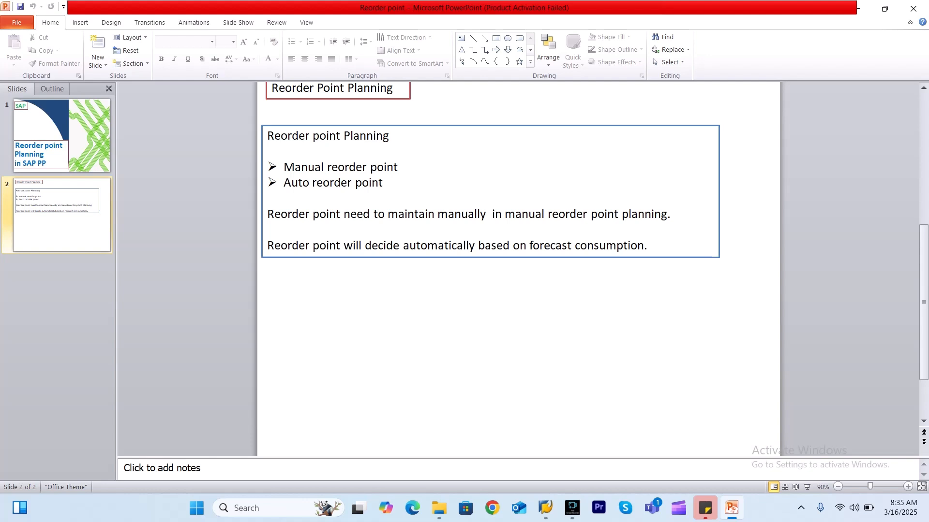
Switch to the SAP Change Material window and enter material 5541
mouse_move(545, 508)
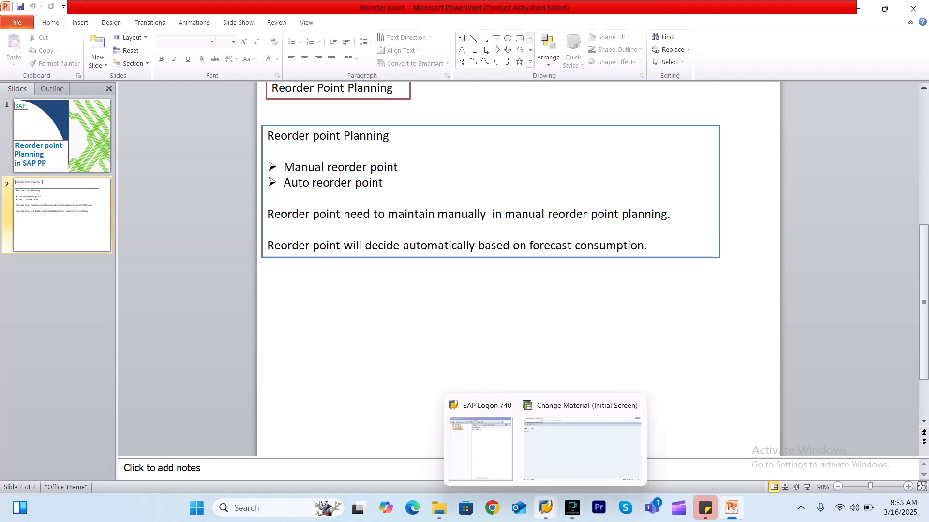
left_click(583, 435)
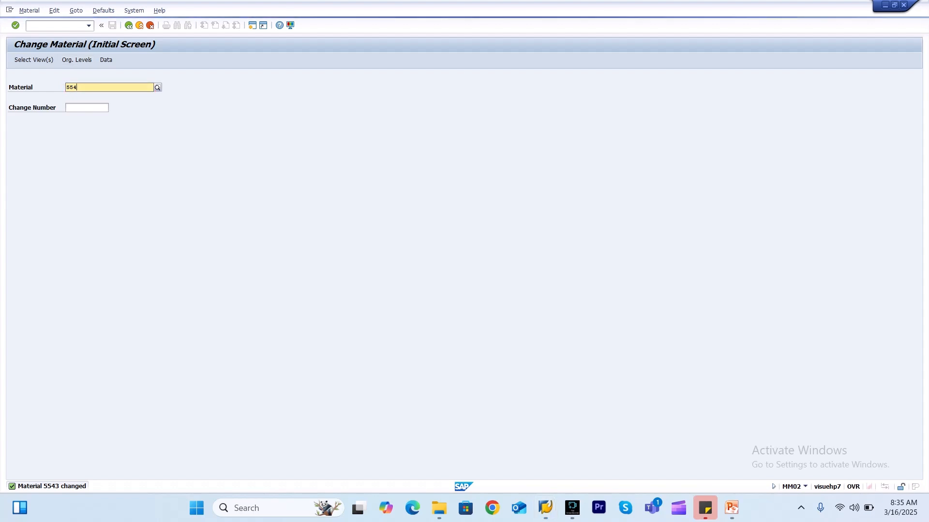
key("BackSpace")
type("1")
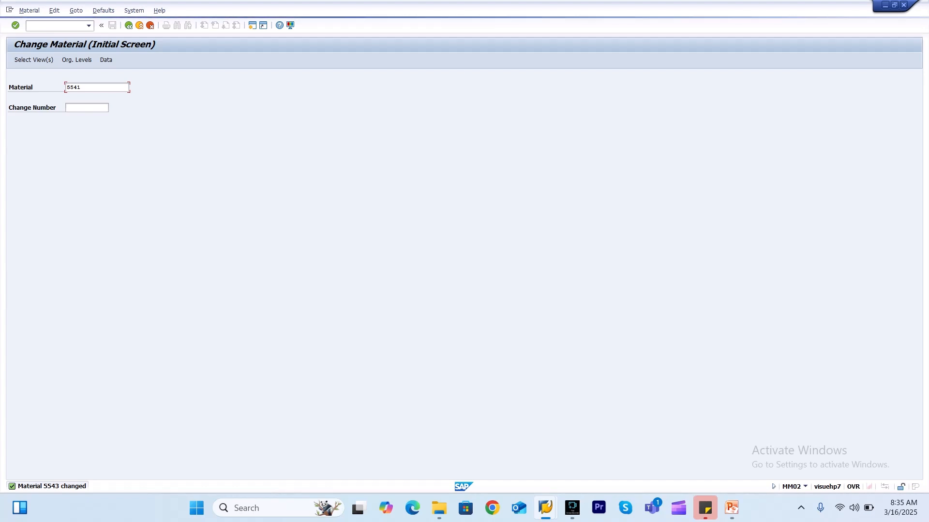
Create additional SAP sessions and return to the Change Material initial screen
key("alt+m")
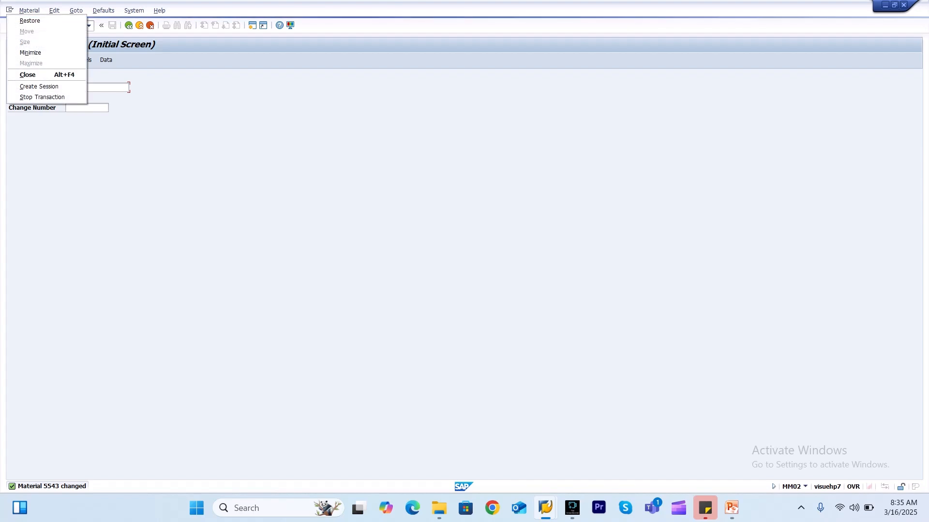
key("Escape")
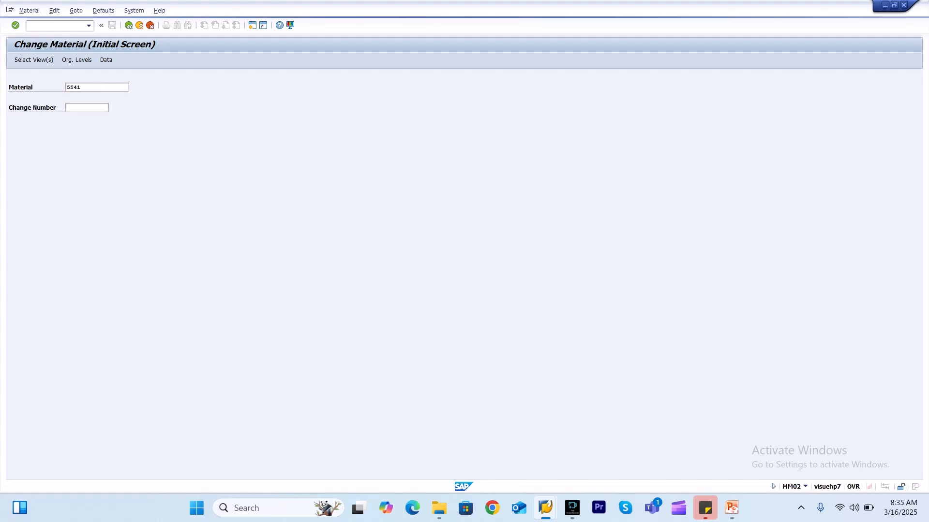
key("alt+space")
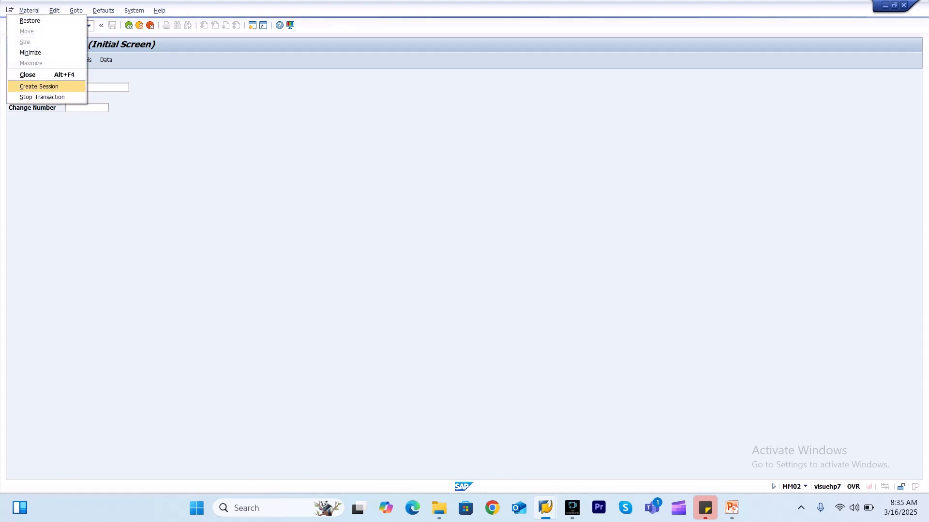
key("Escape")
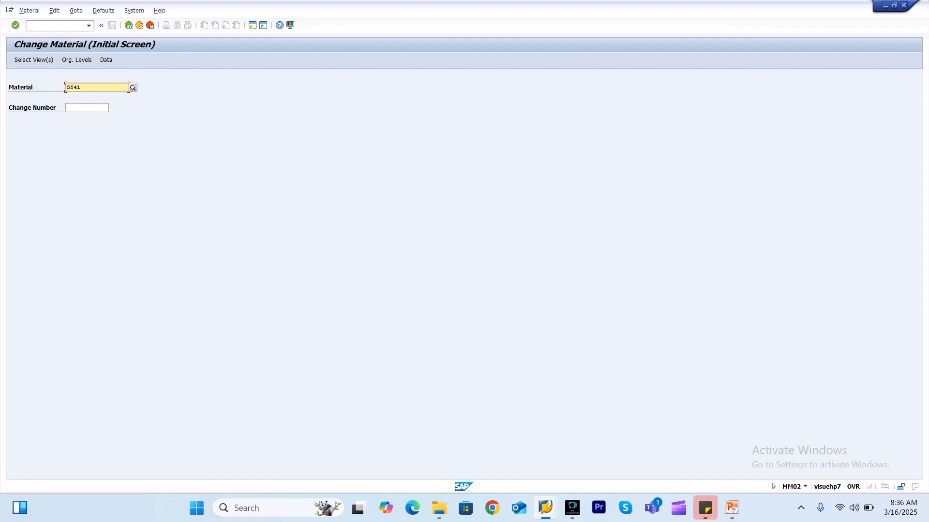
Open material 5541 for change with the preselected views, using plant 3000 as the organizational level
key("Return")
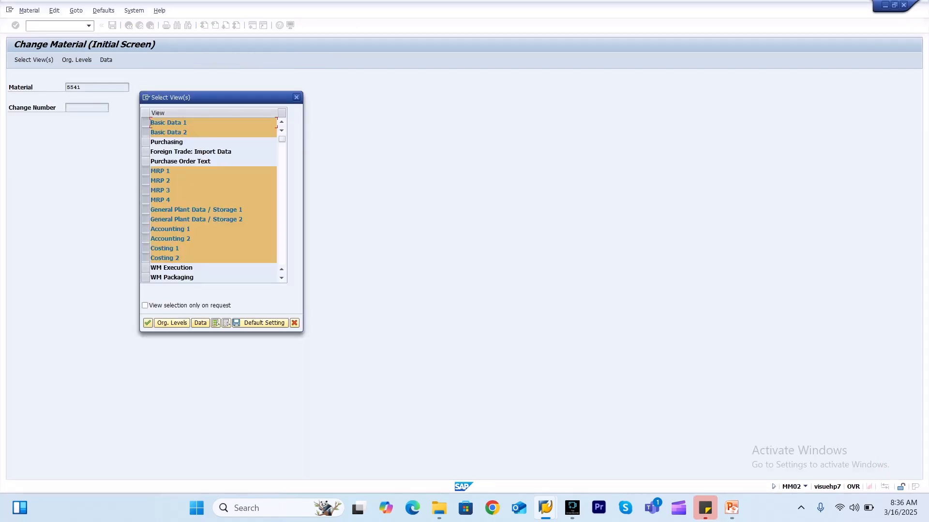
left_click(148, 322)
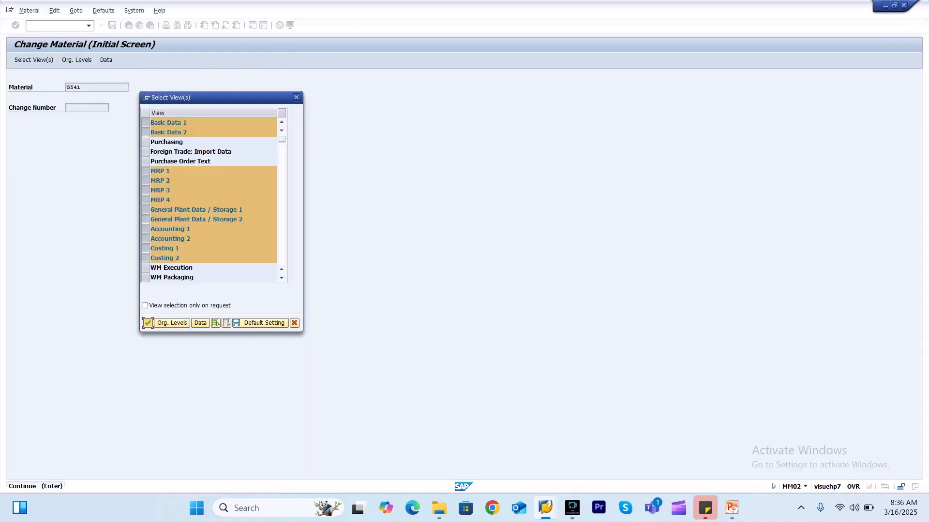
type("3000")
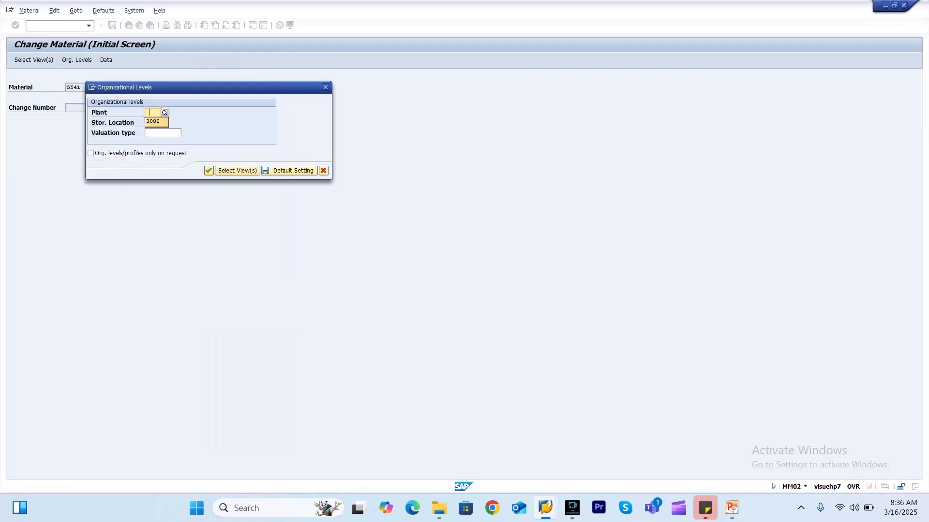
key("Return")
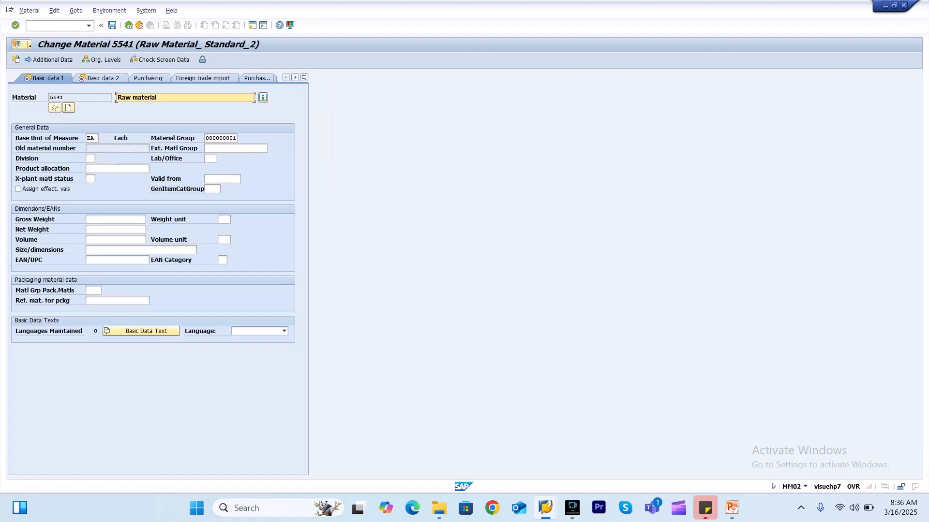
Show the MRP 1 view of material 5541 and check its MRP type and reorder point
left_click(304, 77)
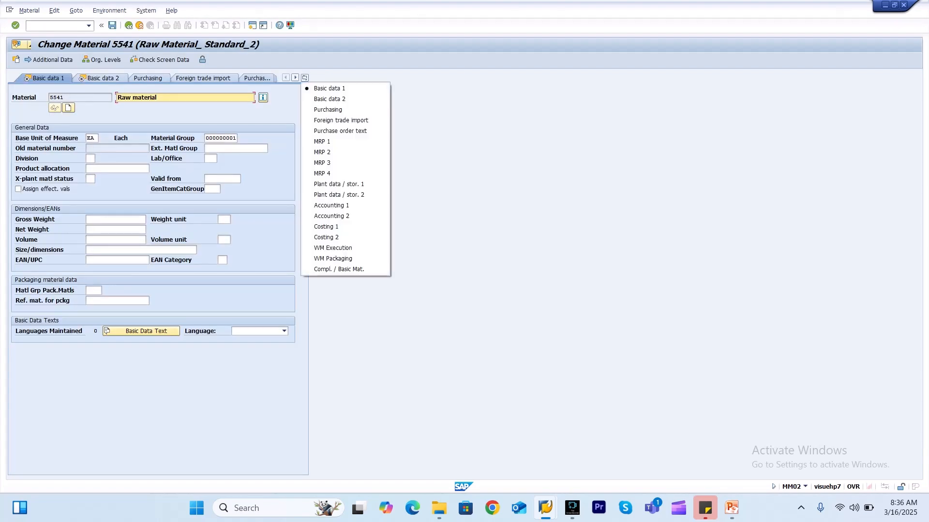
left_click(339, 141)
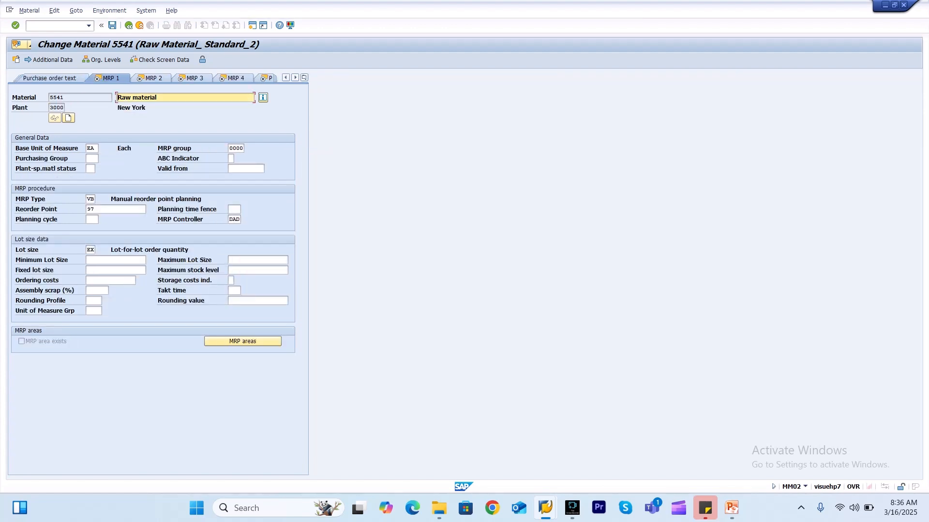
left_click(90, 199)
left_click(94, 209)
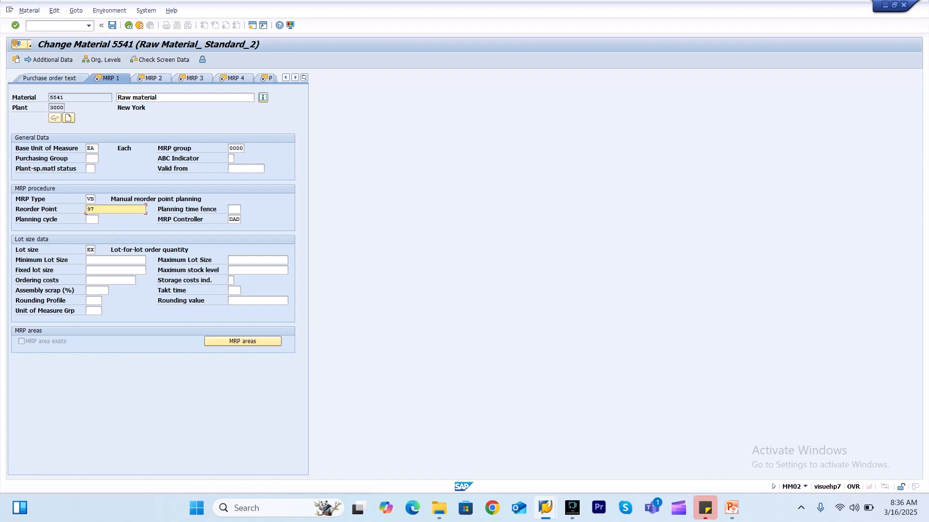
Switch to the free SAP session and open the Stock/Requirements List with transaction MD04
key("shift+F3")
type("/nmd04")
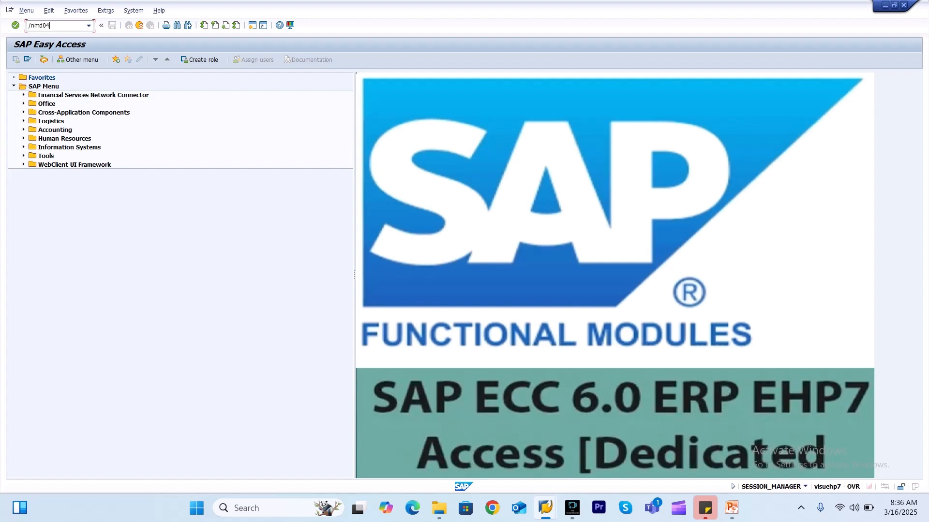
key("Return")
key("Return")
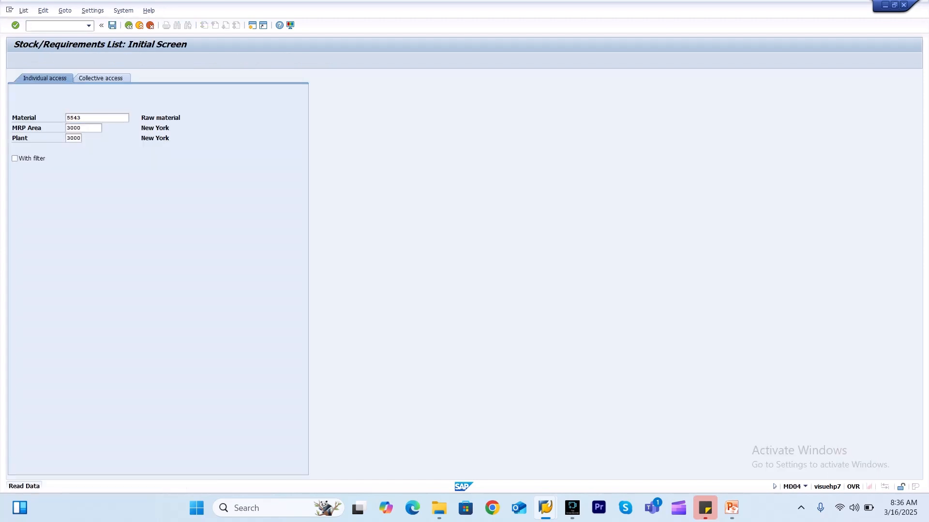
Display the stock/requirements list for material 5541 in plant 3000 and check its available quantity
key("F3")
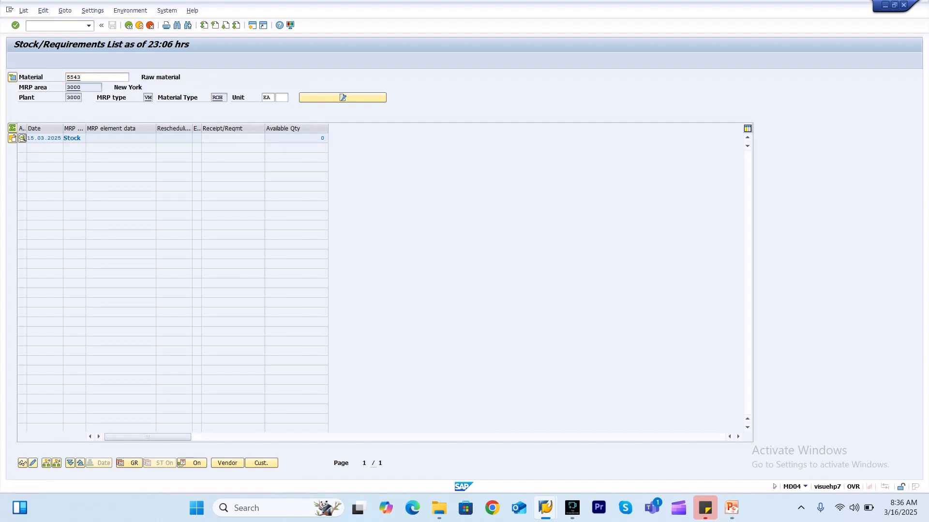
type("\\")
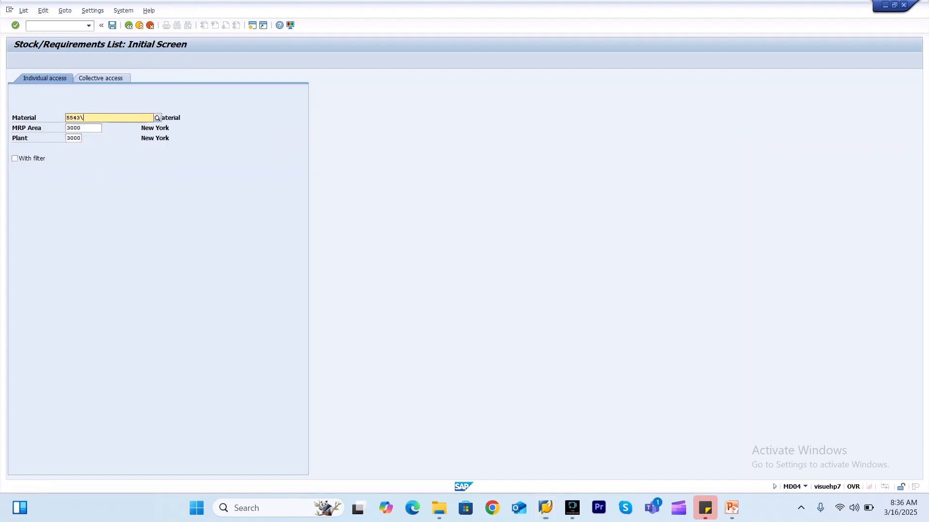
key("Return")
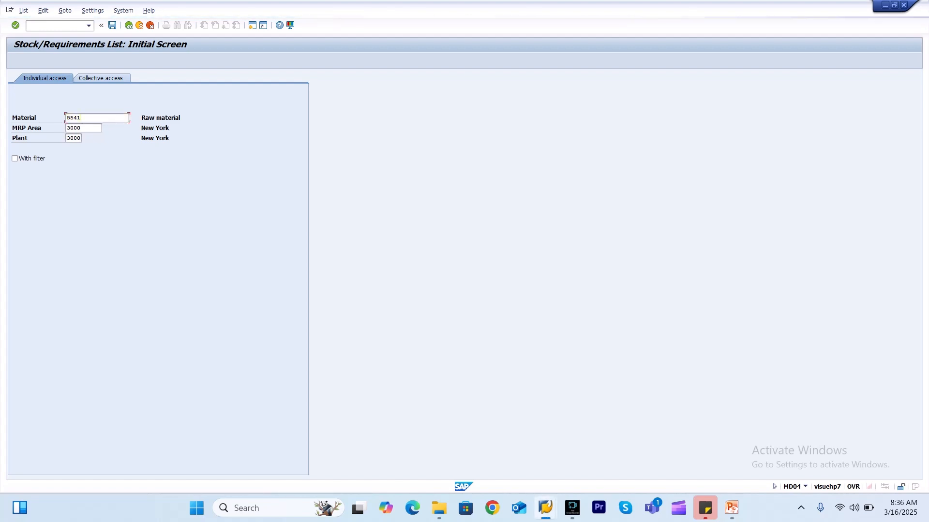
key("Return")
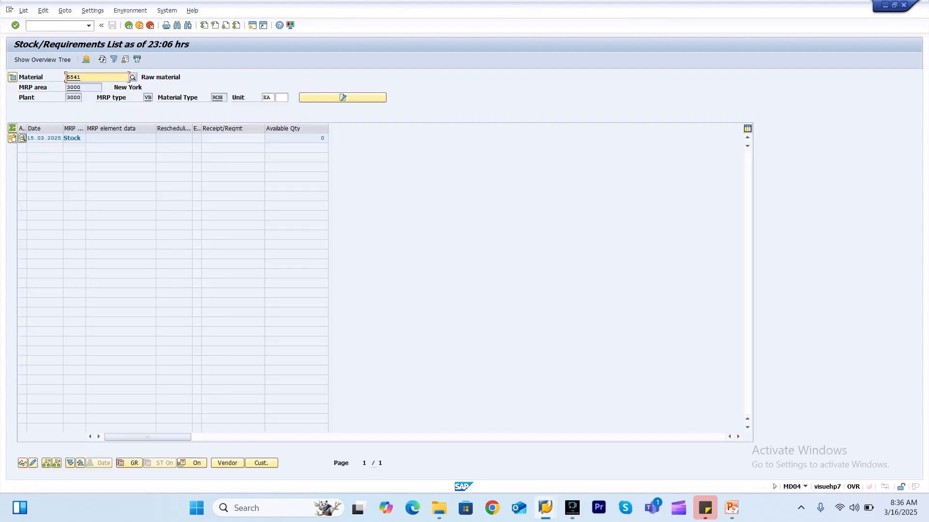
left_click(310, 139)
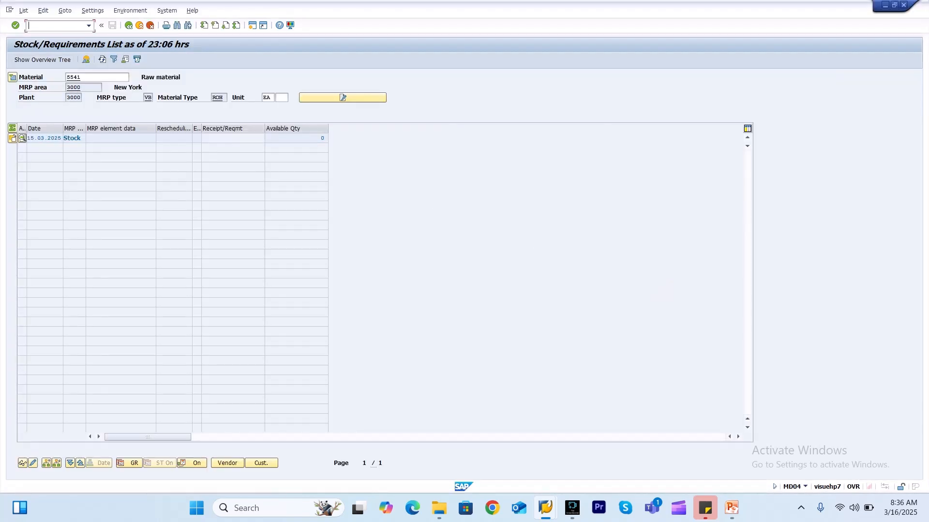
Run single-item, multi-level planning (MD02) for material 5541 in a new session, with Create Purchase Req. set to 1
type("/omd02")
key("Return")
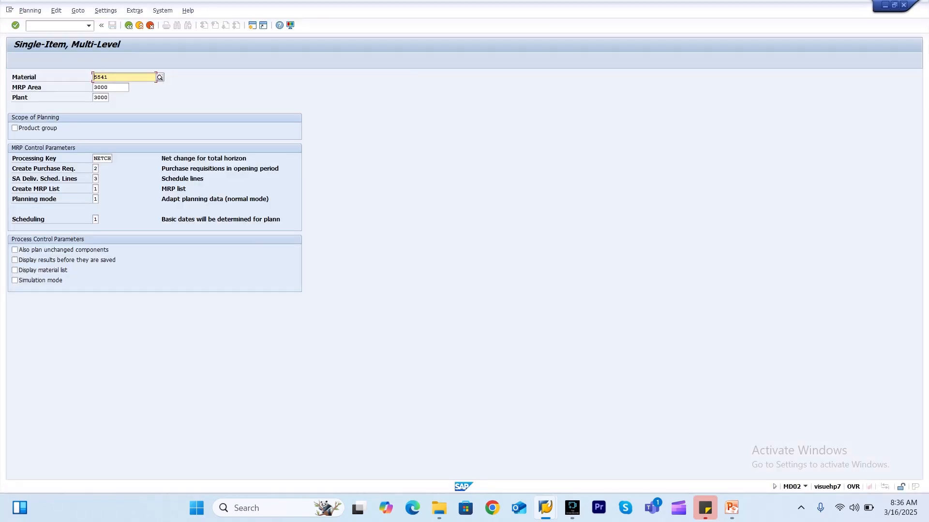
key("Tab")
key("Tab")
key("Tab")
key("Tab")
key("Tab")
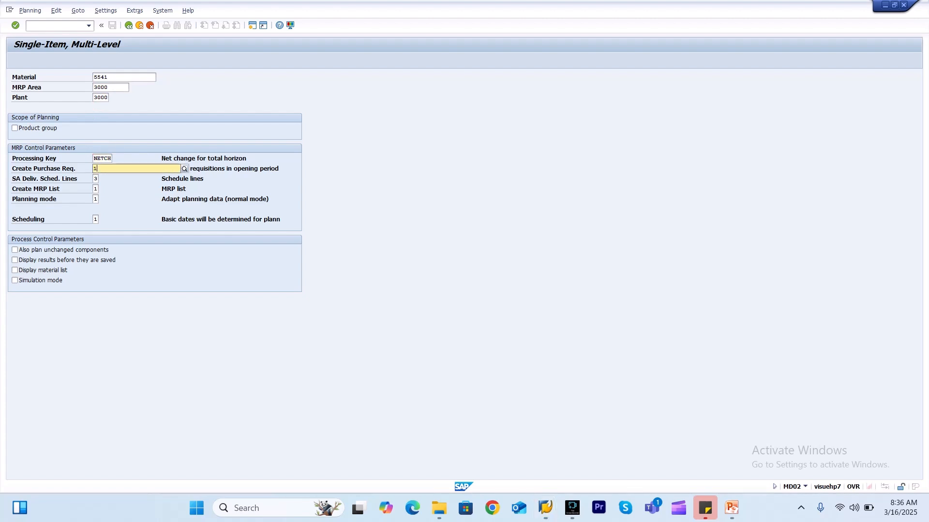
key("F4")
key("Down")
key("Return")
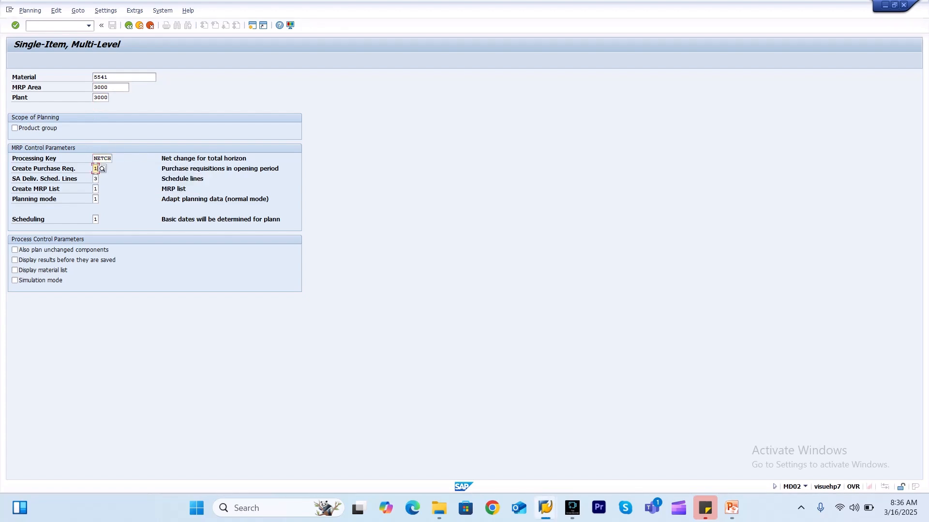
key("Return")
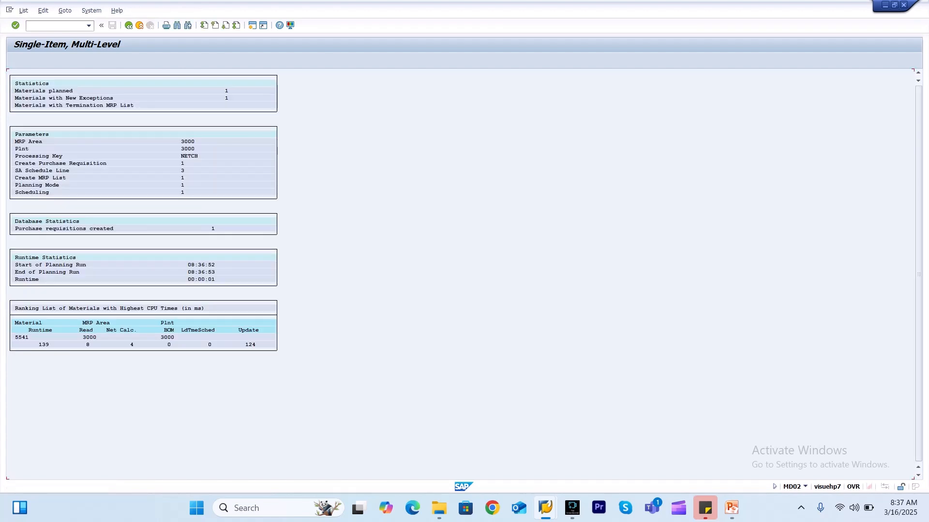
Return to the stock/requirements list session and refresh the list for material 5541 to check the planning result
key("alt+Tab")
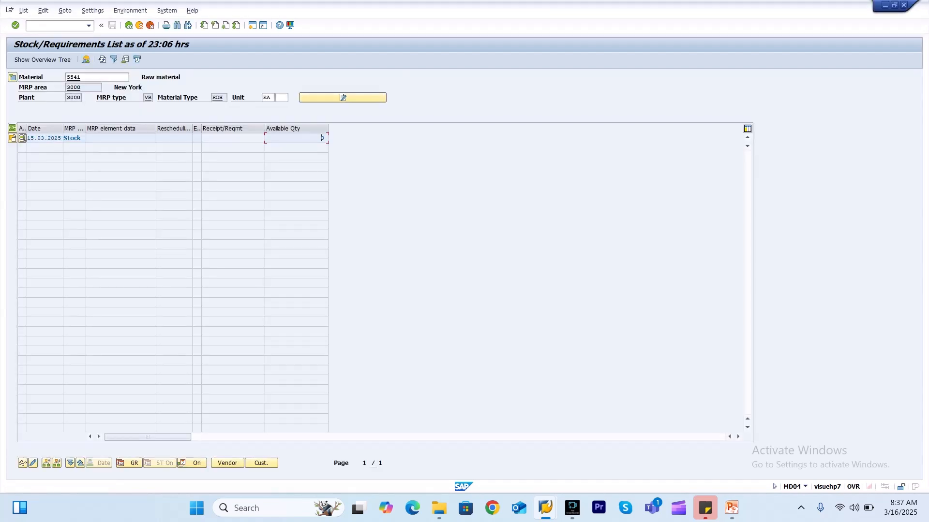
left_click(102, 59)
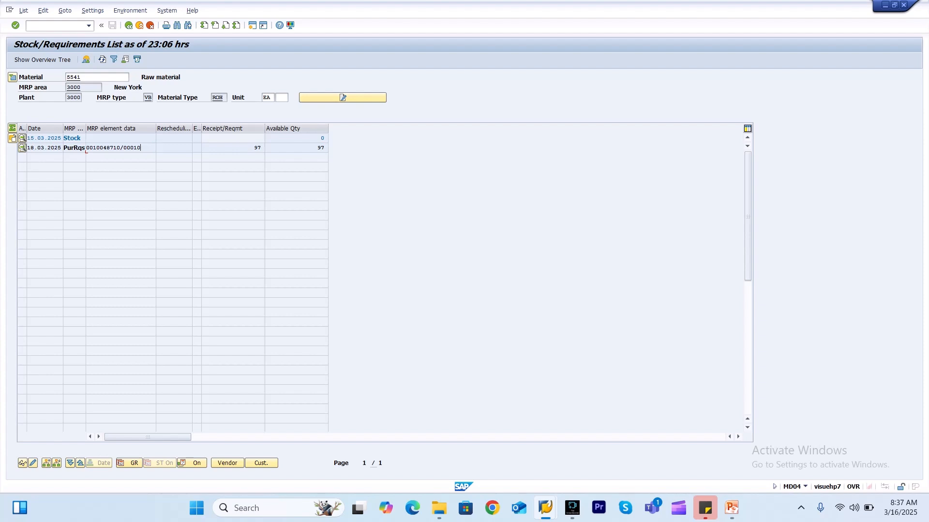
Return to the material change session, restart transaction MM02 and enter material 5543
key("alt+Tab")
key("alt+Tab")
key("alt+Tab")
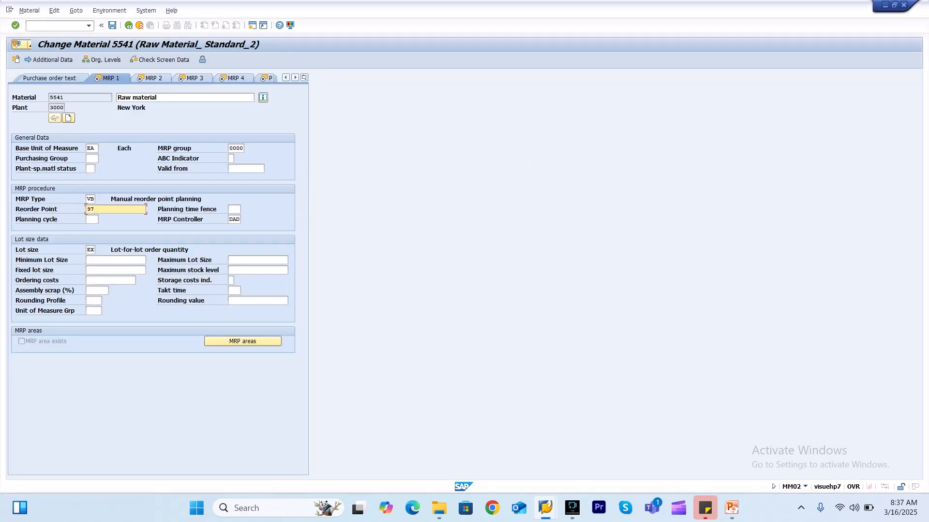
left_click(55, 25)
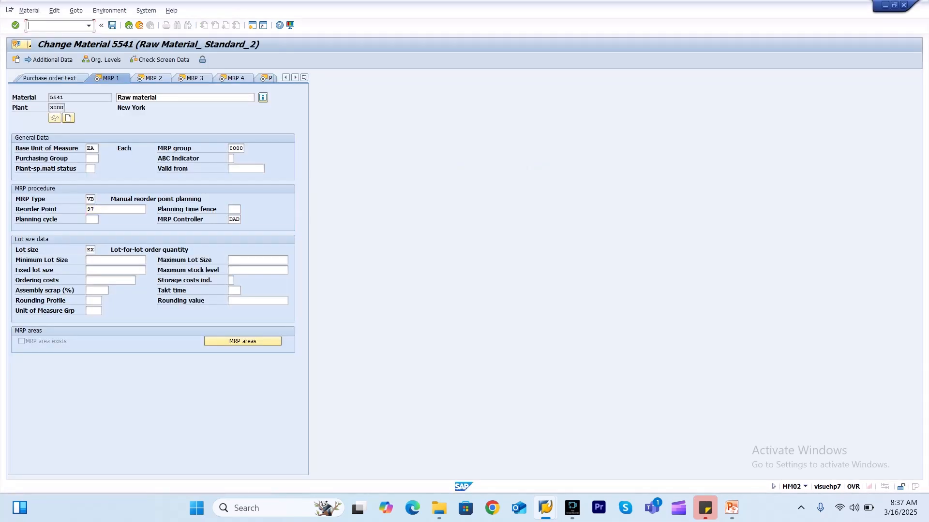
type("/nmm02")
key("Return")
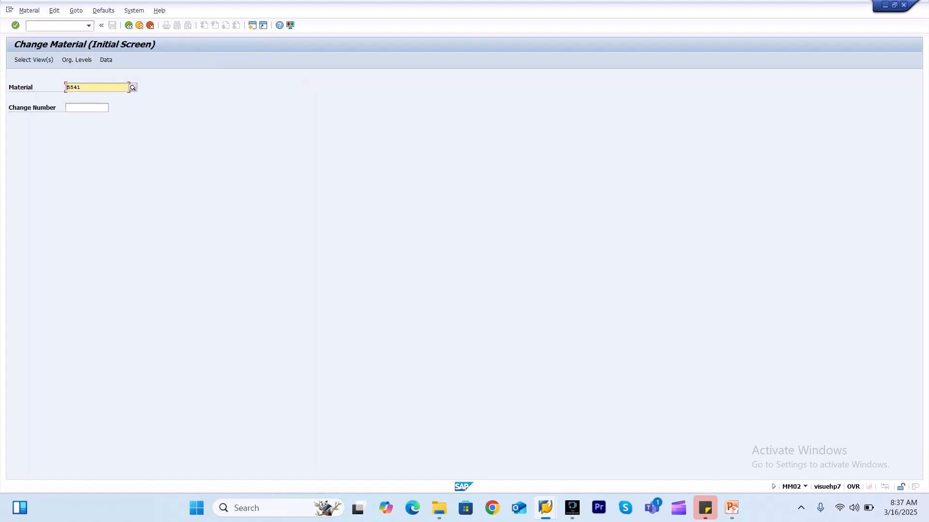
key("BackSpace")
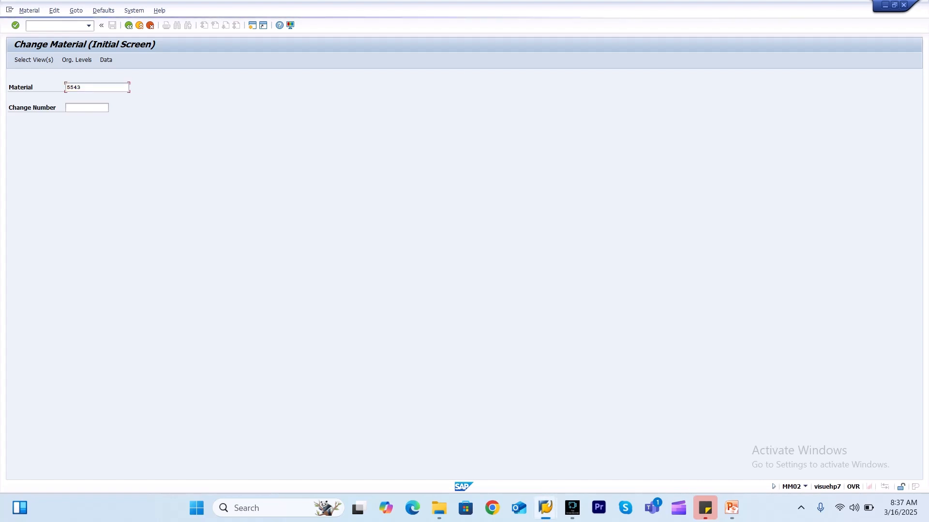
Switch to the stock/requirements list session and display the list for material 5543 in plant 3000
key("alt+Tab")
key("alt+Tab")
key("Tab")
key("alt+shift+Tab")
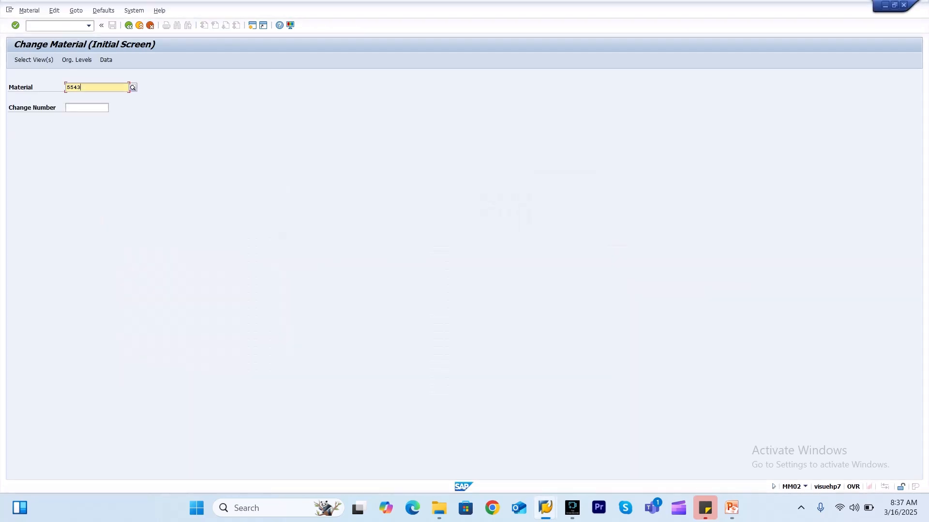
key("alt+Tab")
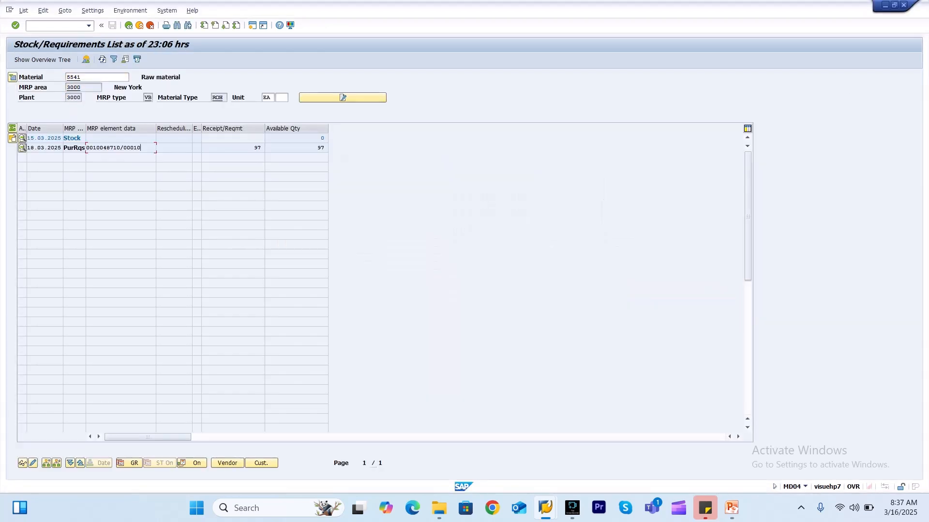
key("F3")
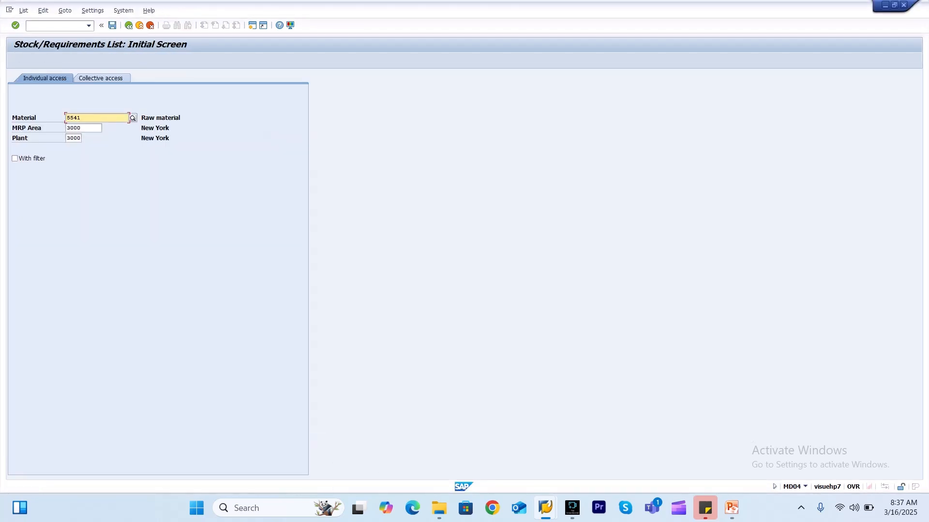
type("5543")
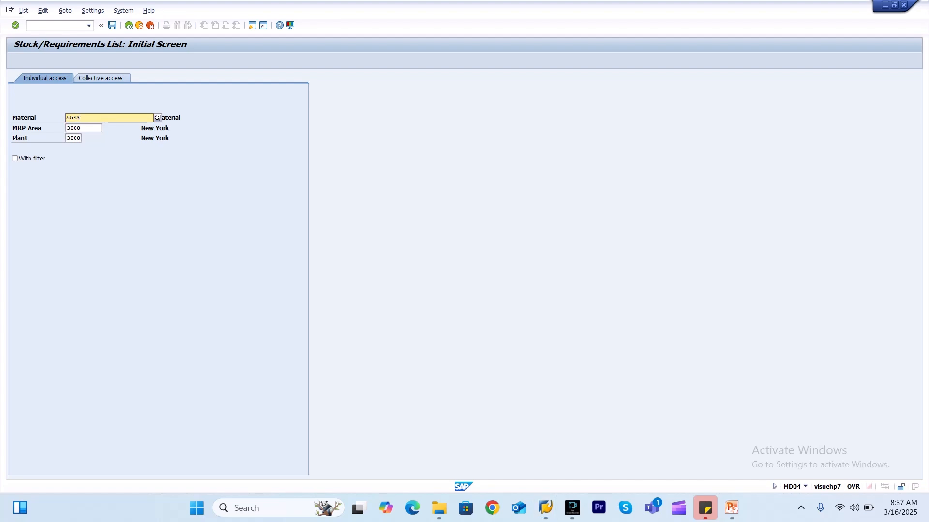
key("Return")
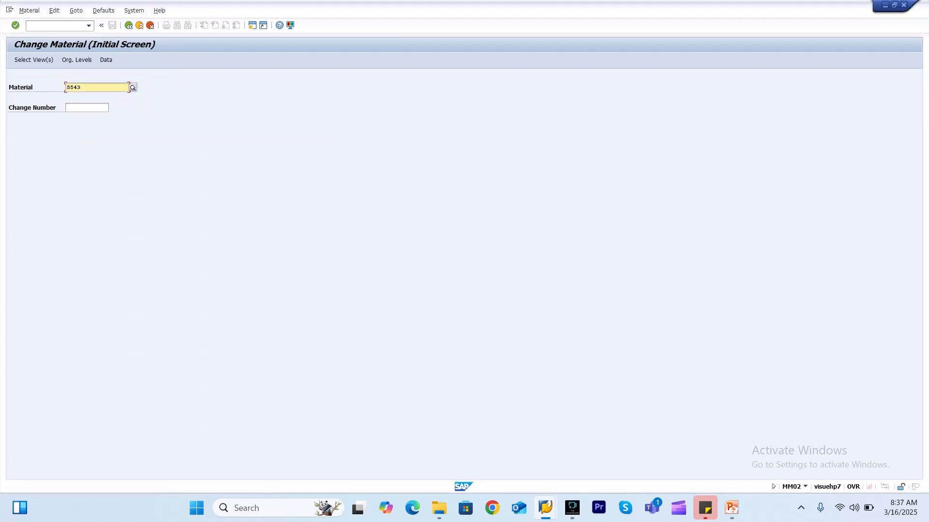
Return to the material change session and open material 5543 for plant 3000, adding the Forecasting view and deselecting Costing 1
key("Return")
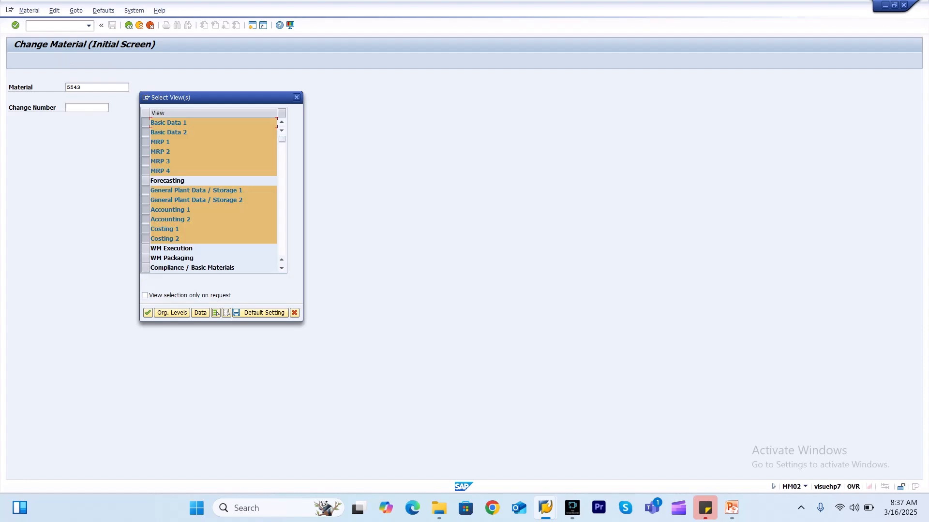
left_click(145, 228)
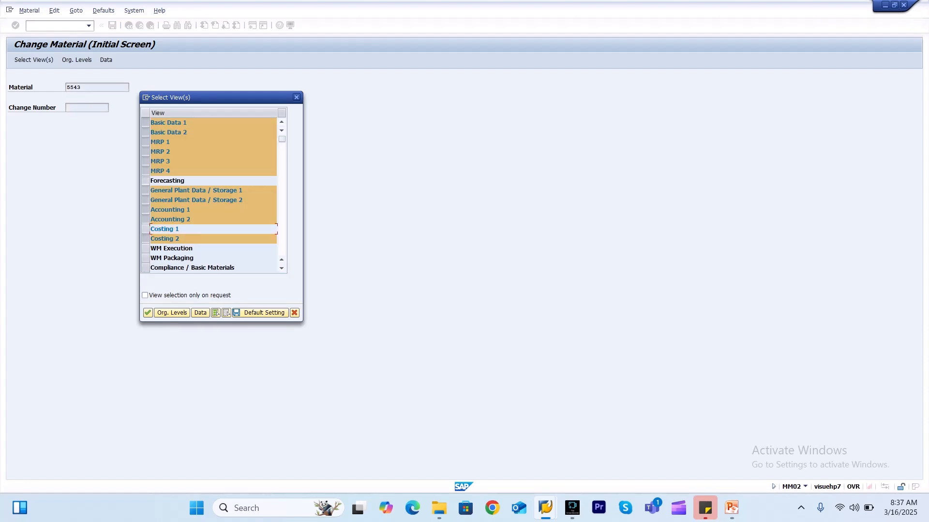
left_click(145, 181)
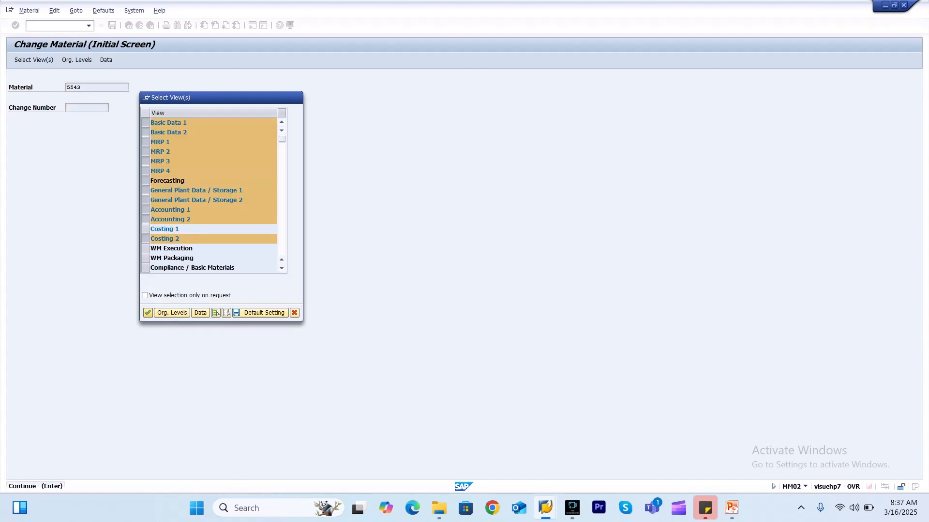
left_click(147, 312)
key("Down")
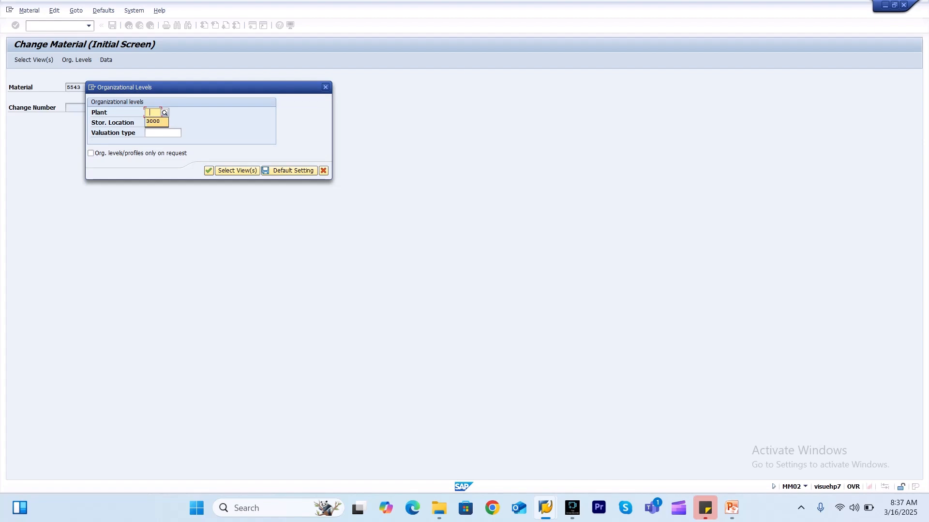
key("Return")
key("Return")
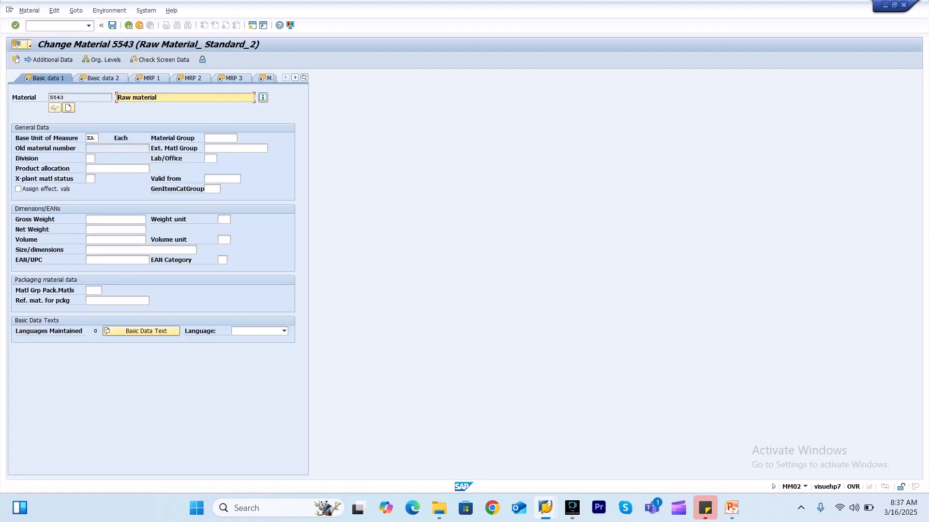
Review the MRP 1 settings, continue to the Forecasting view without a reorder point, and open the consumption values
key("ctrl+Page_Down")
key("ctrl+Page_Down")
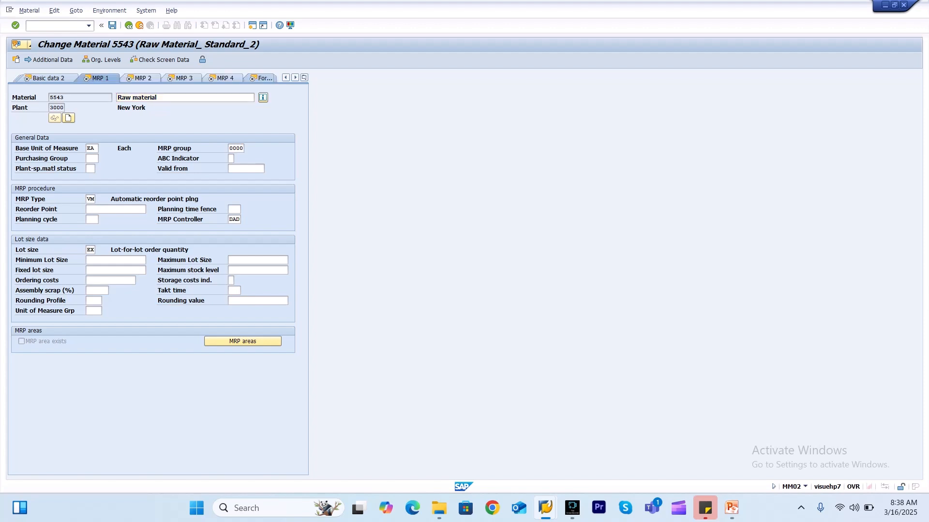
key("Return")
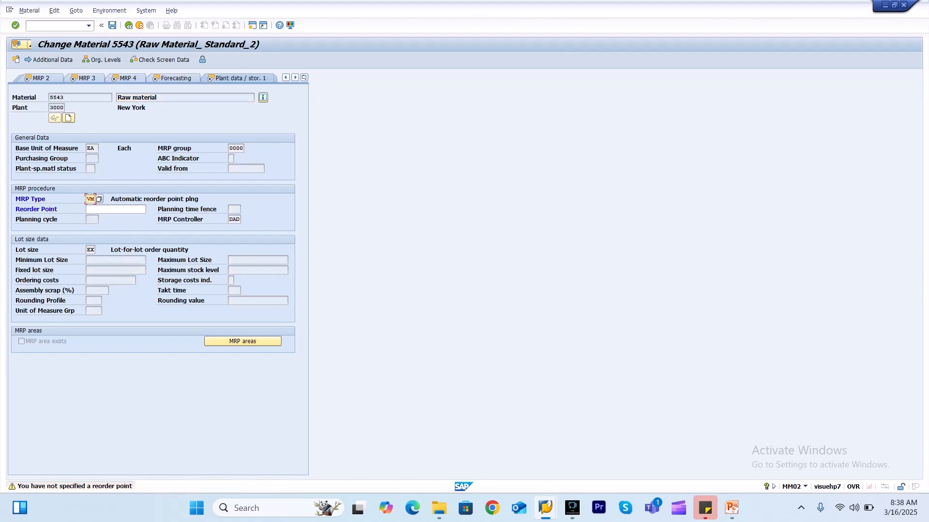
key("Return")
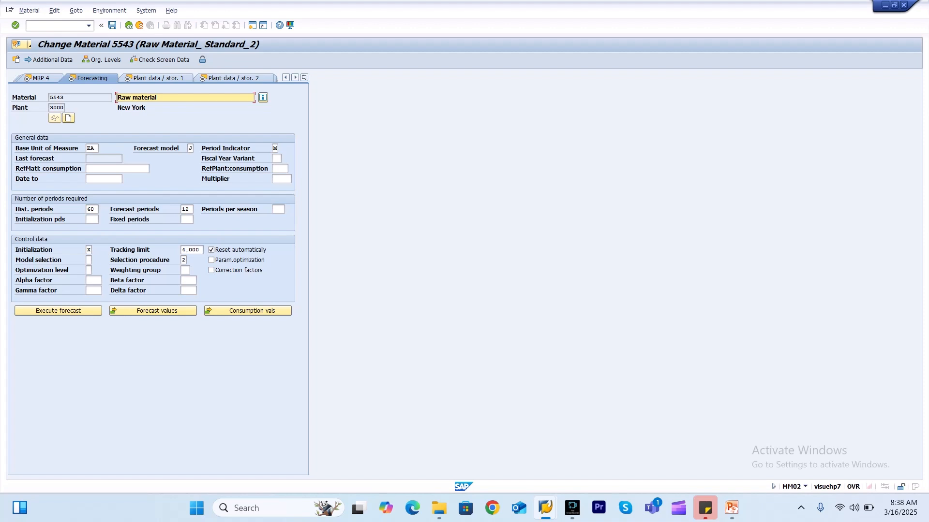
left_click(212, 311)
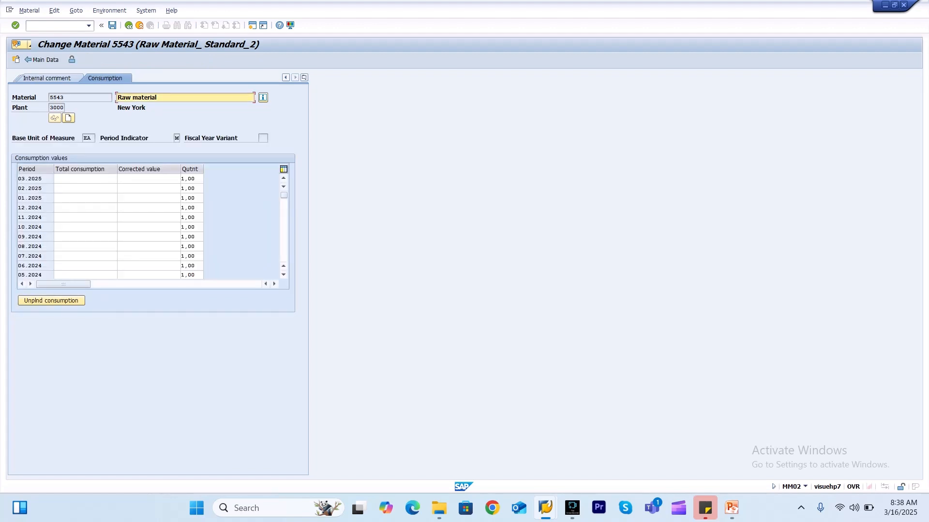
Enter a total consumption of 170 for period 02.2025 and 180 for period 01.2025
left_click(85, 188)
type("170")
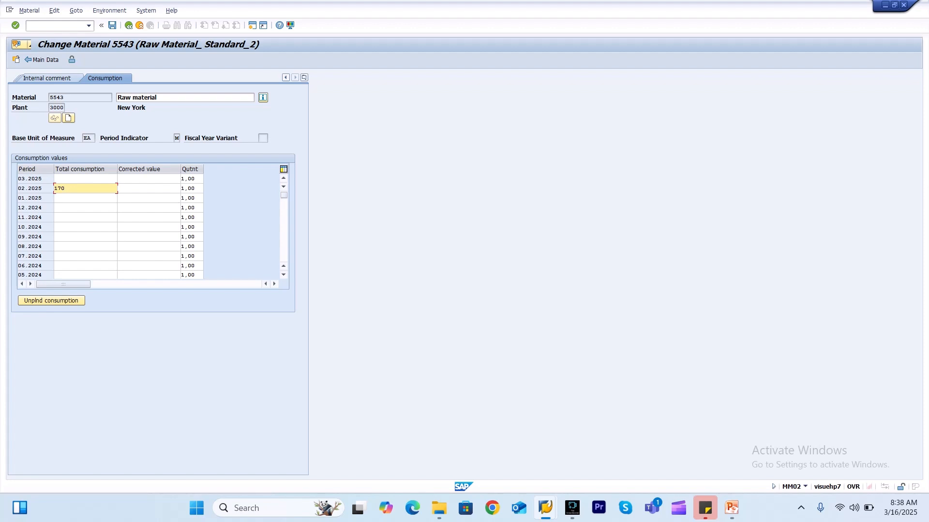
left_click(85, 198)
key("Down")
key("Down")
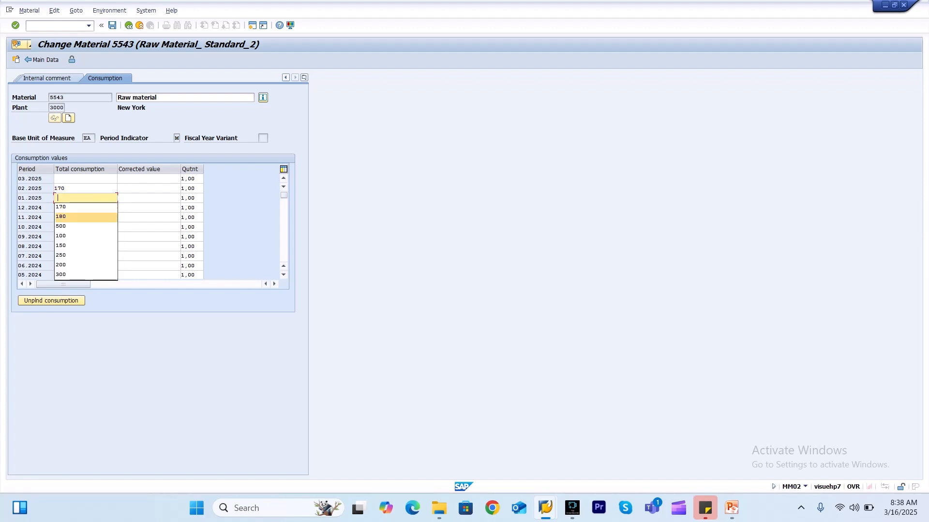
key("Return")
Enter a total consumption of 500 for each of the periods 12.2024 and 11.2024
left_click(85, 208)
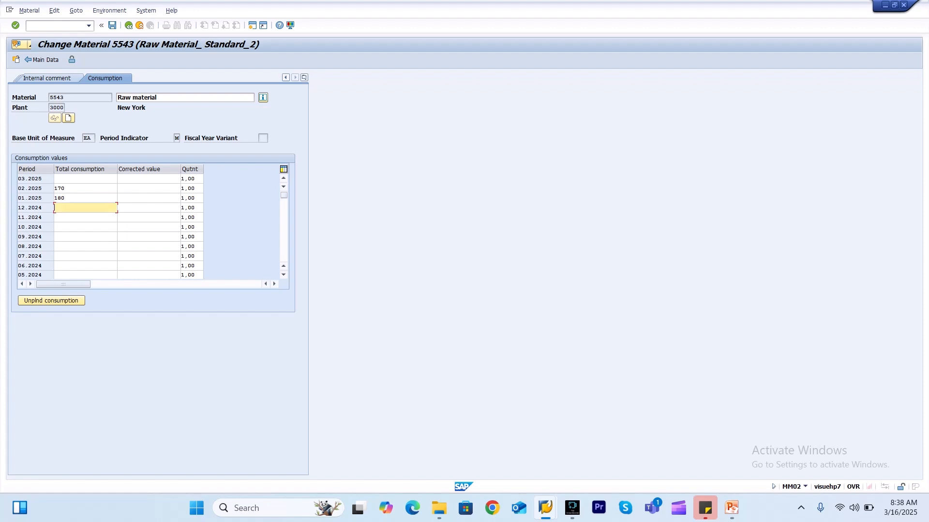
key("Down")
key("Down")
key("Down")
key("Return")
left_click(85, 217)
key("Down")
key("Down")
key("Down")
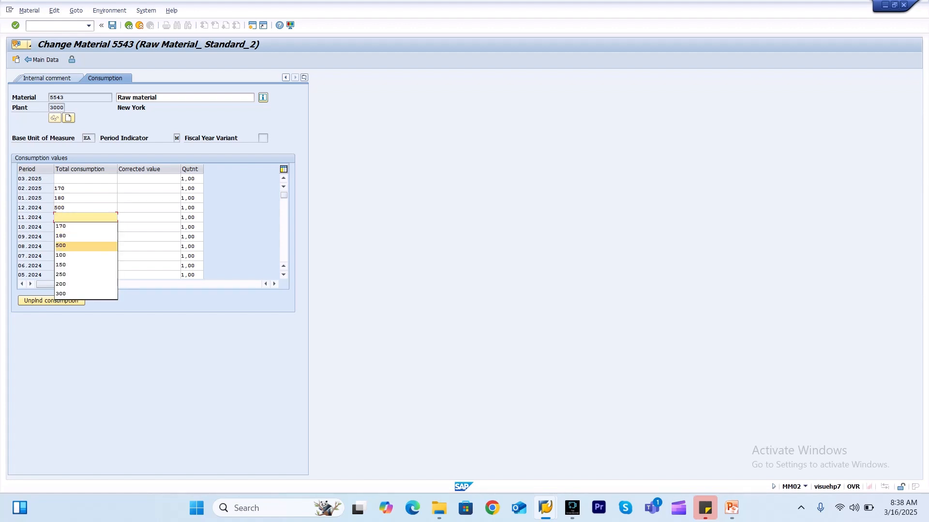
key("Return")
Enter a total consumption of 500 for period 10.2024
left_click(85, 227)
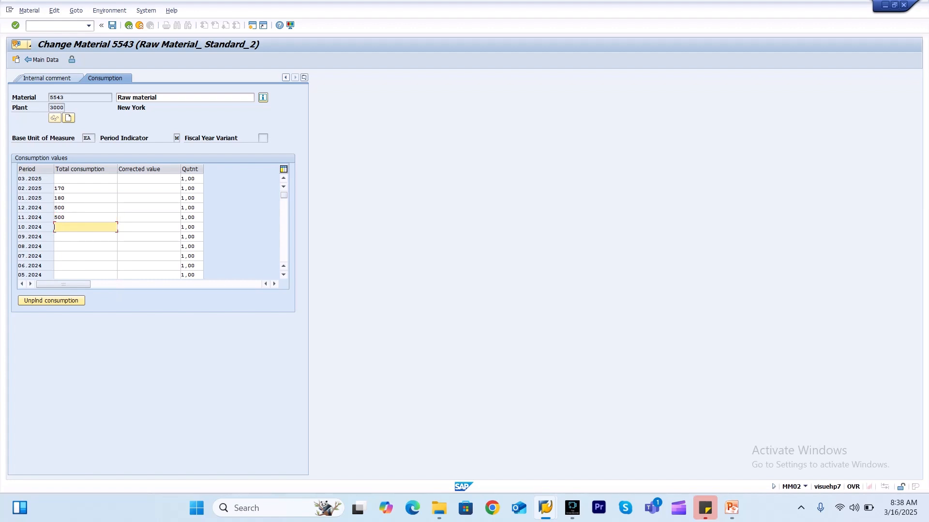
key("Down")
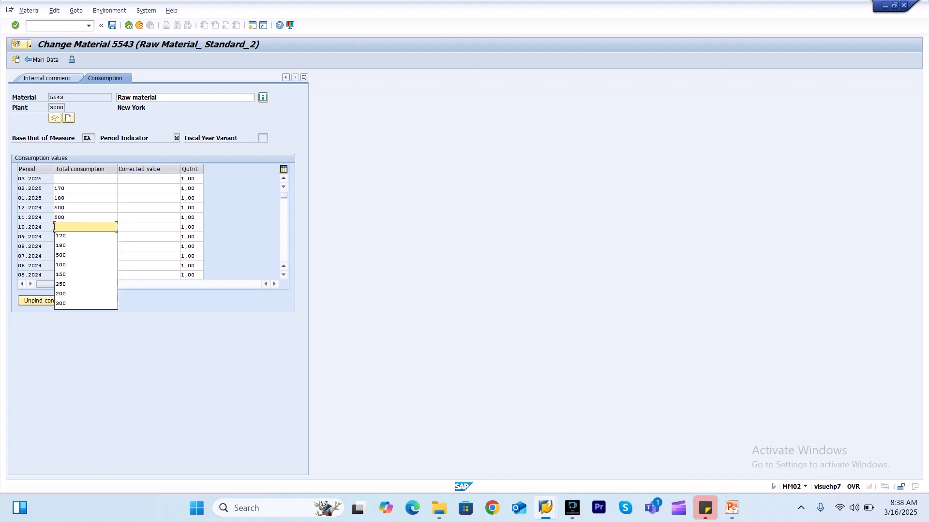
key("Down")
key("Down")
key("Down")
key("Return")
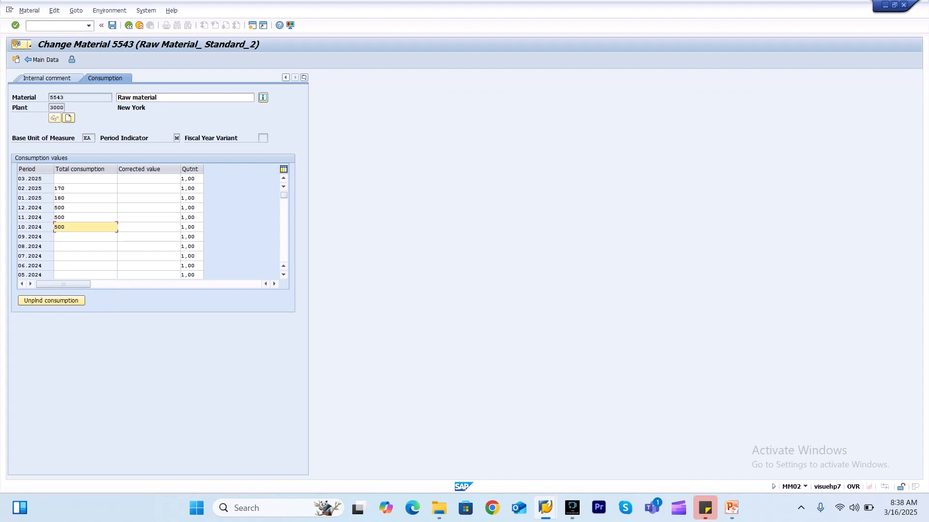
Enter a total consumption of 250 for period 09.2024
left_click(85, 237)
key("Down")
key("Down")
key("Down")
key("Down")
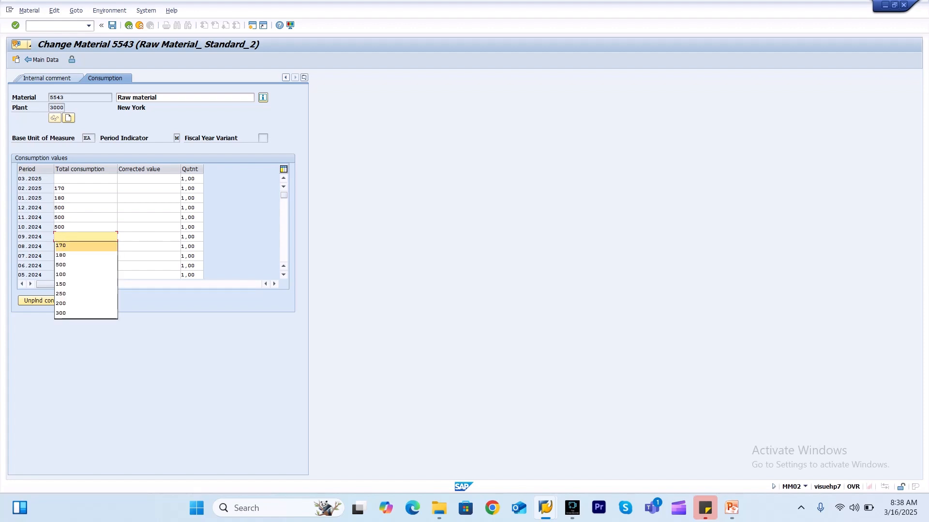
key("Down")
key("Down")
key("Down")
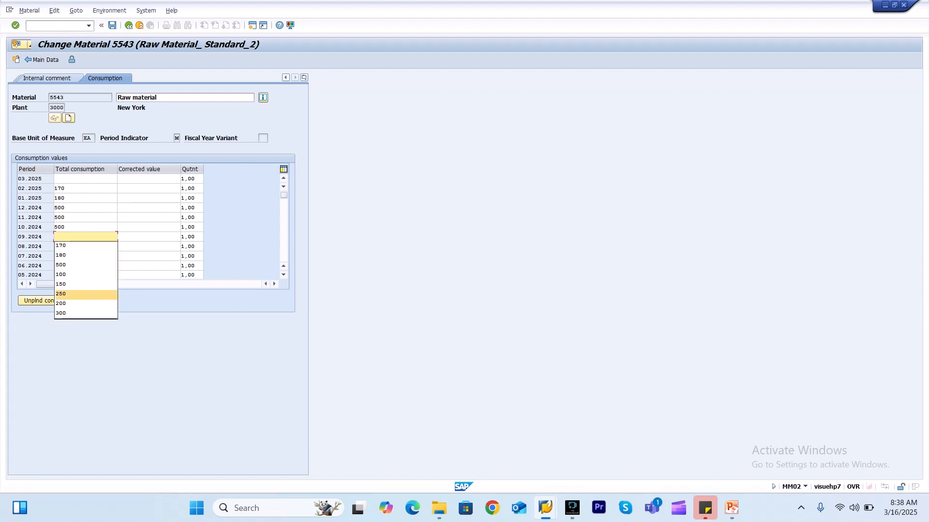
key("Return")
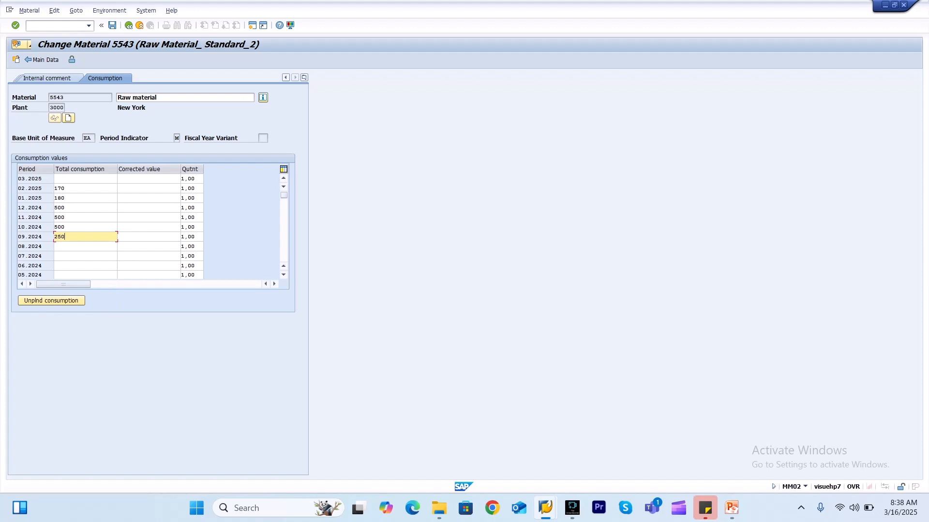
Enter a total consumption of 500 for each of the periods 08.2024 and 07.2024
key("Down")
key("Down")
key("Down")
key("Down")
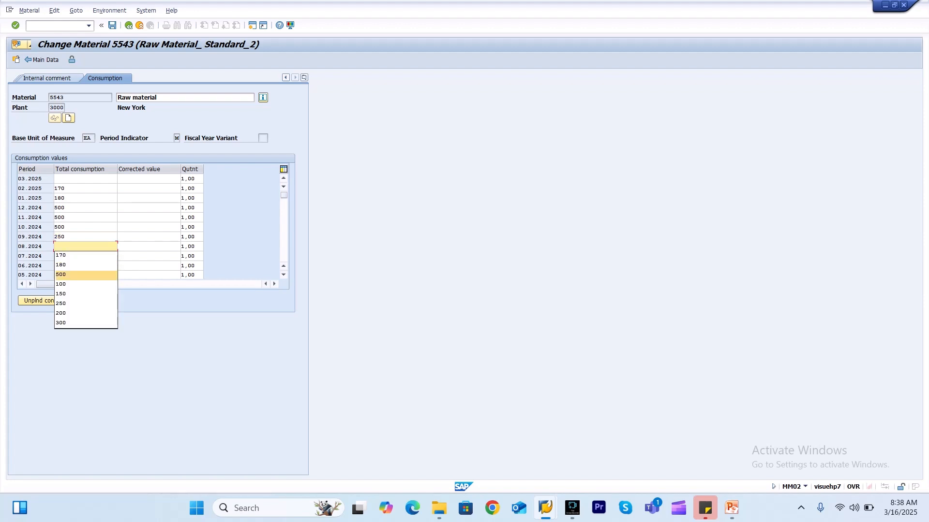
key("Return")
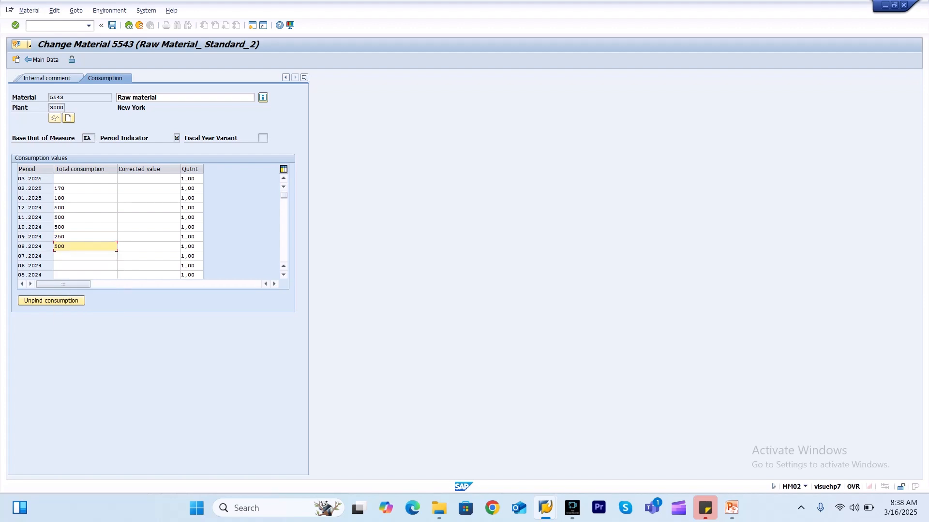
key("Down")
key("Down")
key("Down")
key("Down")
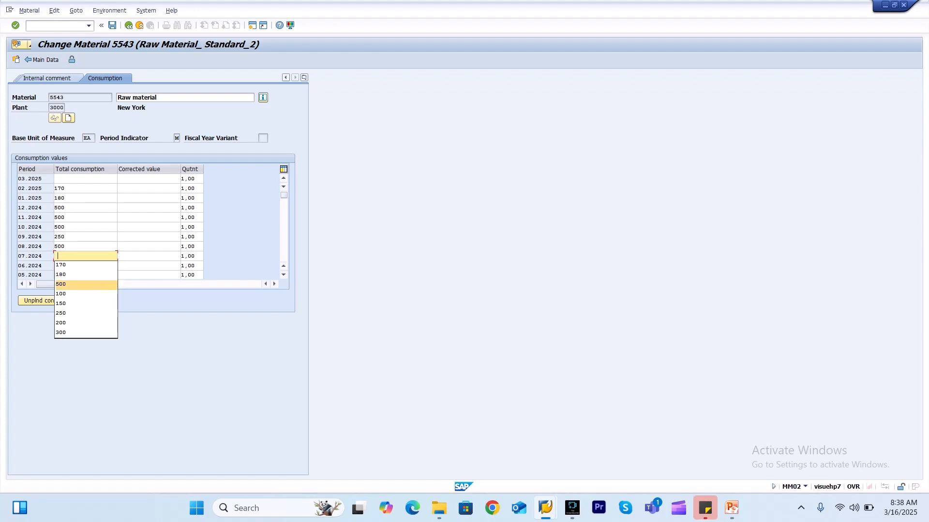
key("Return")
Enter a total consumption of 500 for periods 06.2024 and 05.2024, and confirm the entries to fill the corrected values
key("Down")
key("Down")
key("Down")
key("Down")
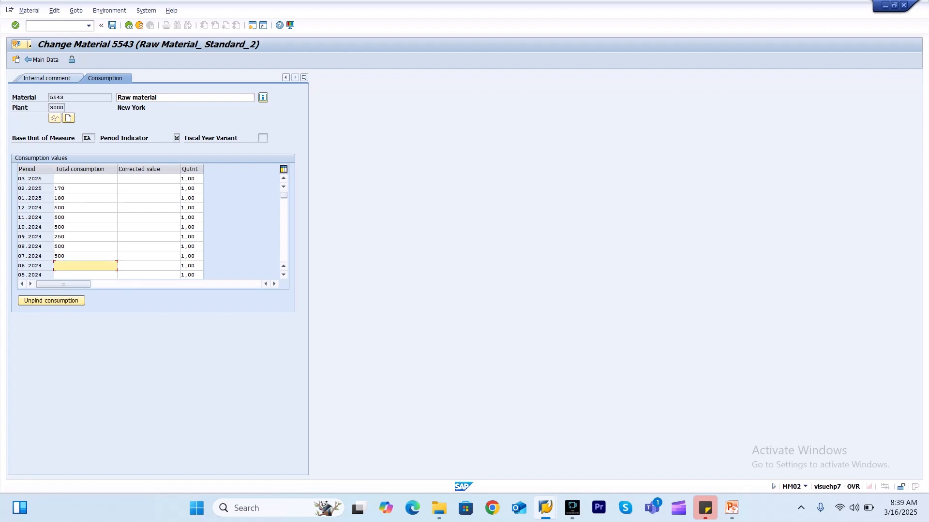
key("Return")
key("Down")
key("Down")
key("Down")
key("Down")
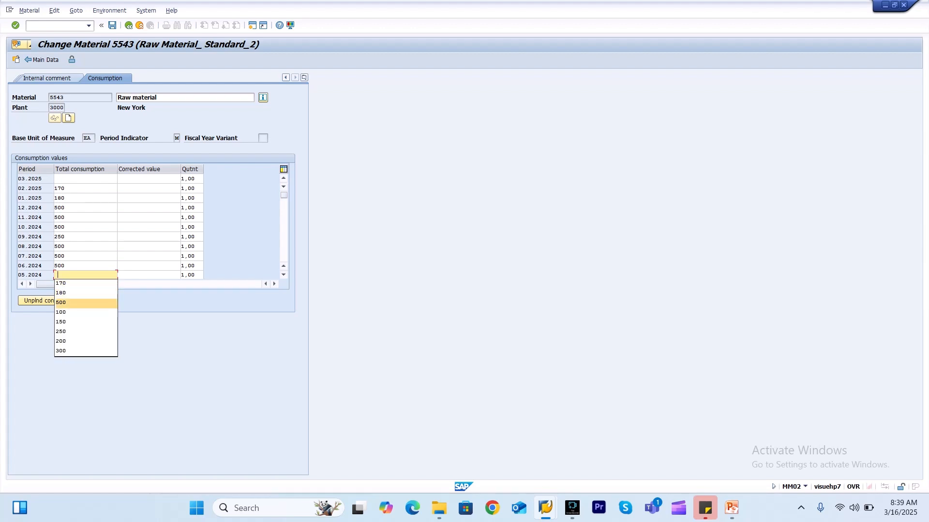
key("Return")
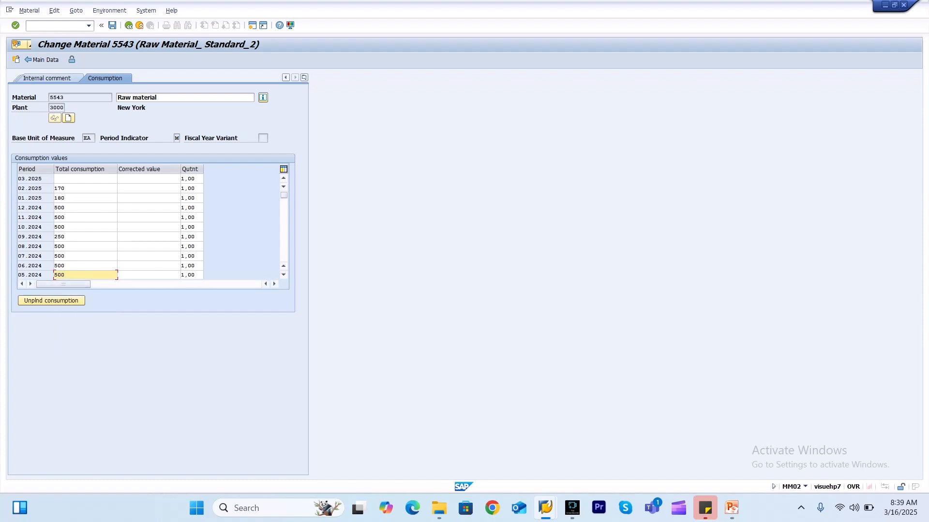
key("Return")
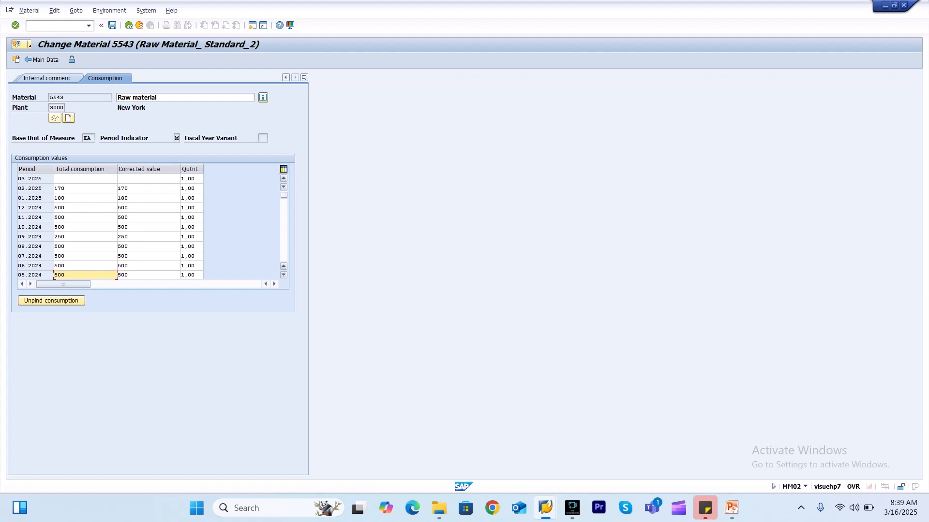
Enter a total consumption of 250 for period 04.2024
key("Page_Down")
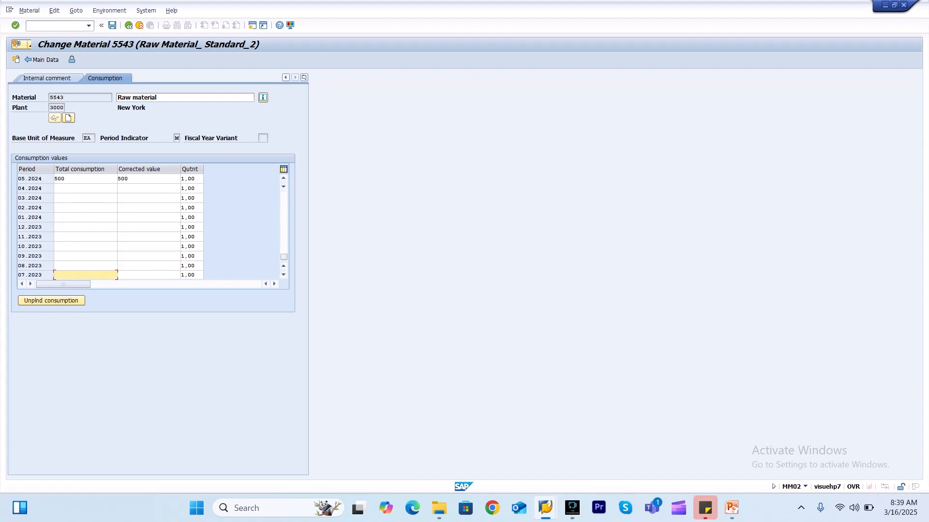
left_click(84, 188)
key("BackSpace")
key("Down")
key("Down")
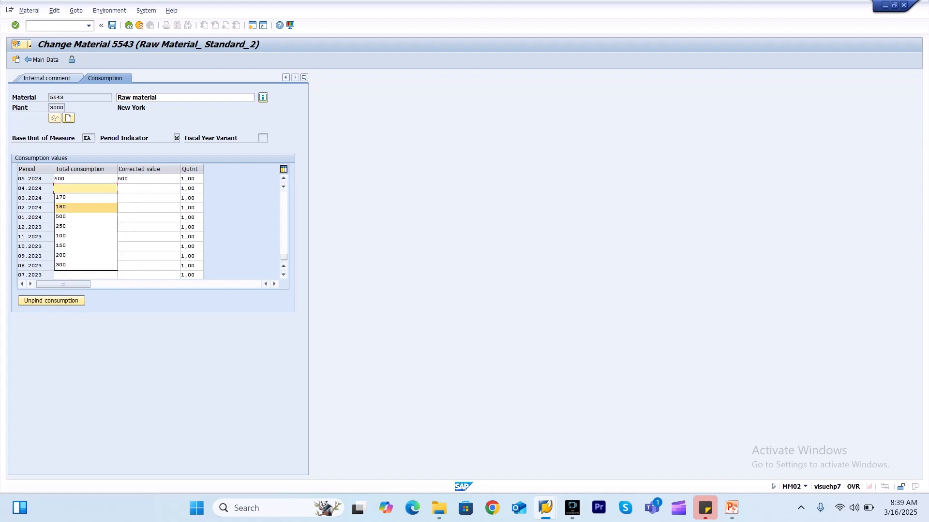
key("Down")
key("Down")
key("Return")
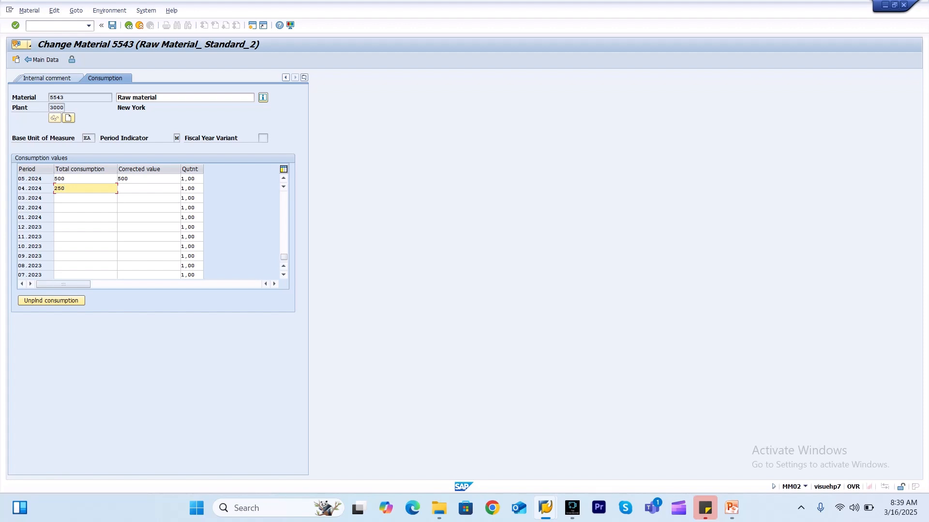
Enter a total consumption of 180 for period 03.2024 and confirm the entries to fill the corrected values
left_click(85, 198)
key("BackSpace")
key("Down")
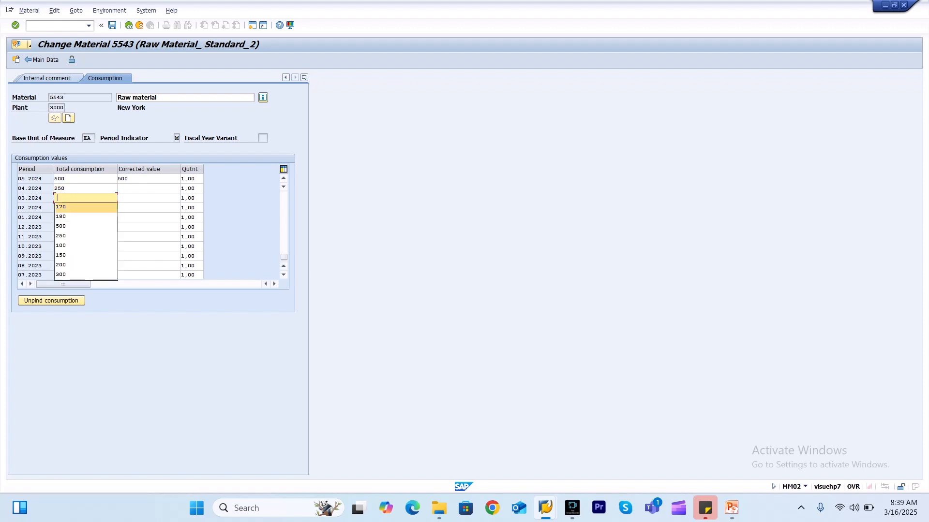
key("Down")
key("Return")
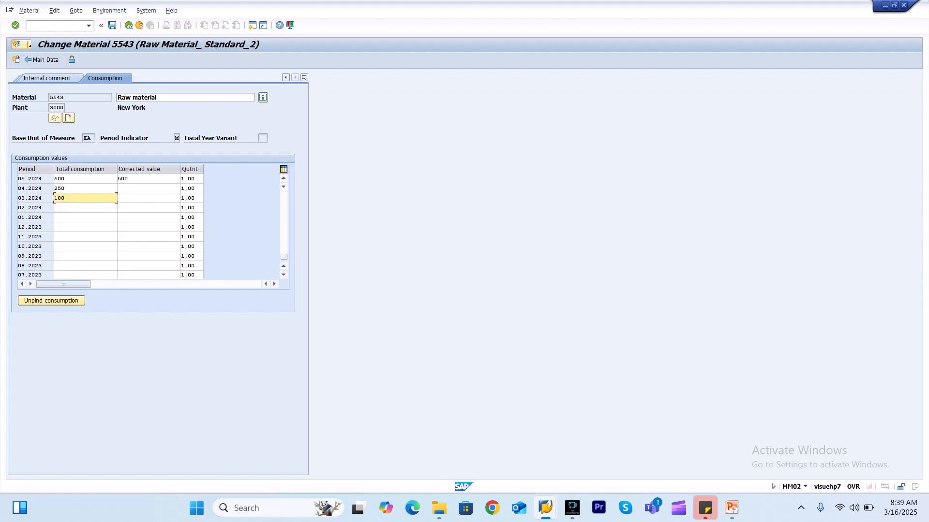
key("Return")
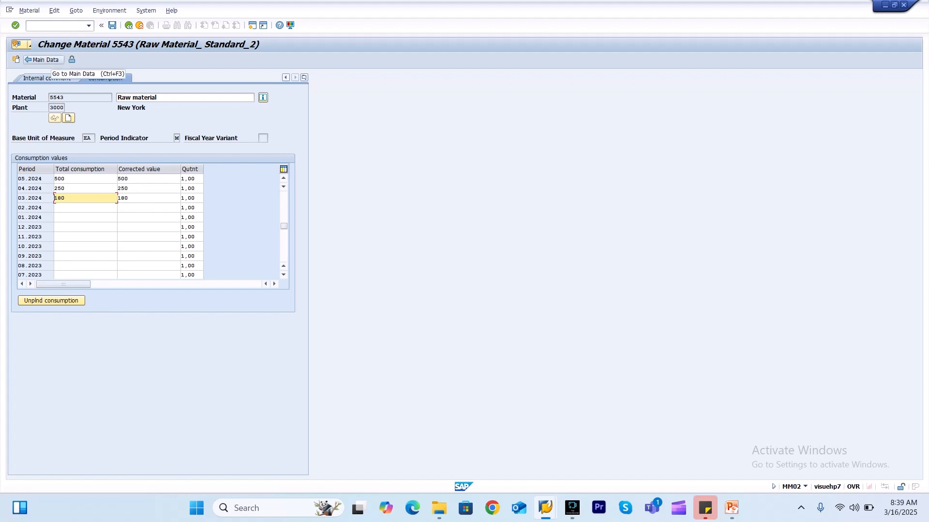
Return to the main data, execute the forecast for 03.2025 using automatic model selection with the trend test, and adopt the results
left_click(44, 59)
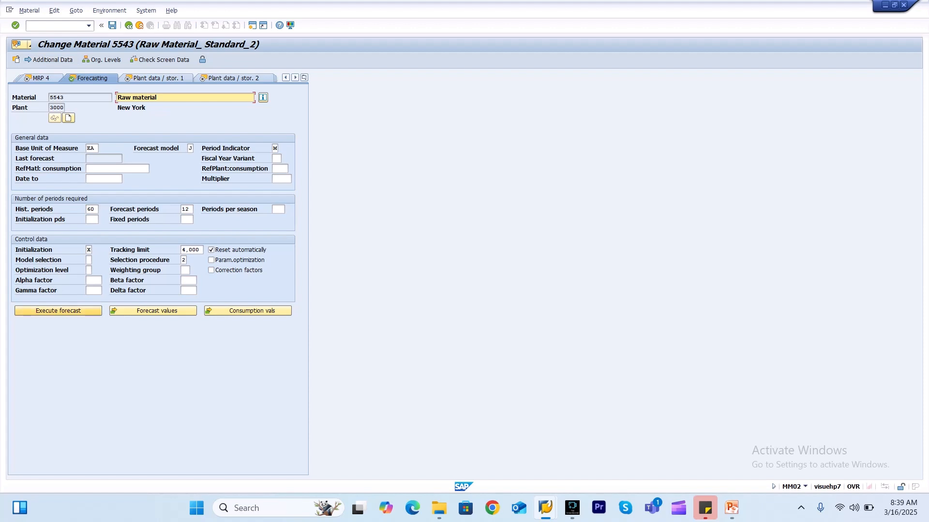
left_click(58, 311)
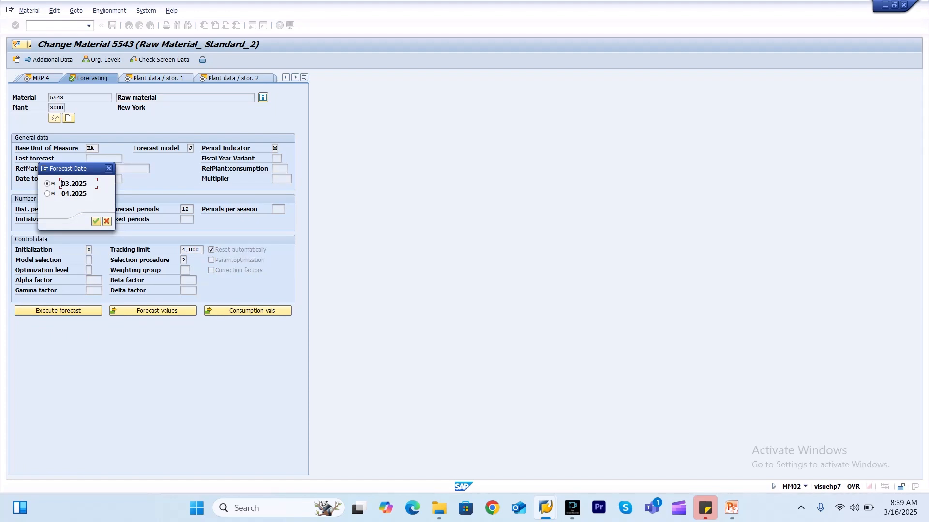
left_click(96, 221)
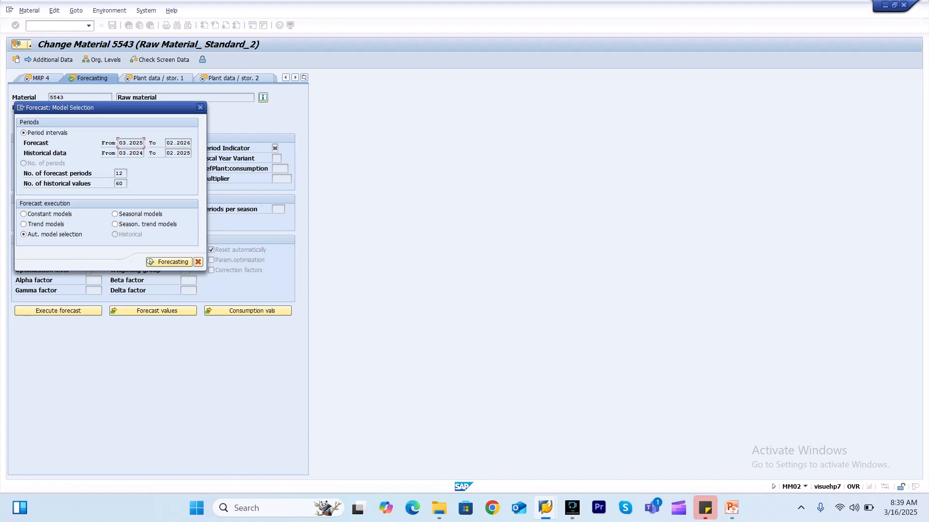
left_click(169, 262)
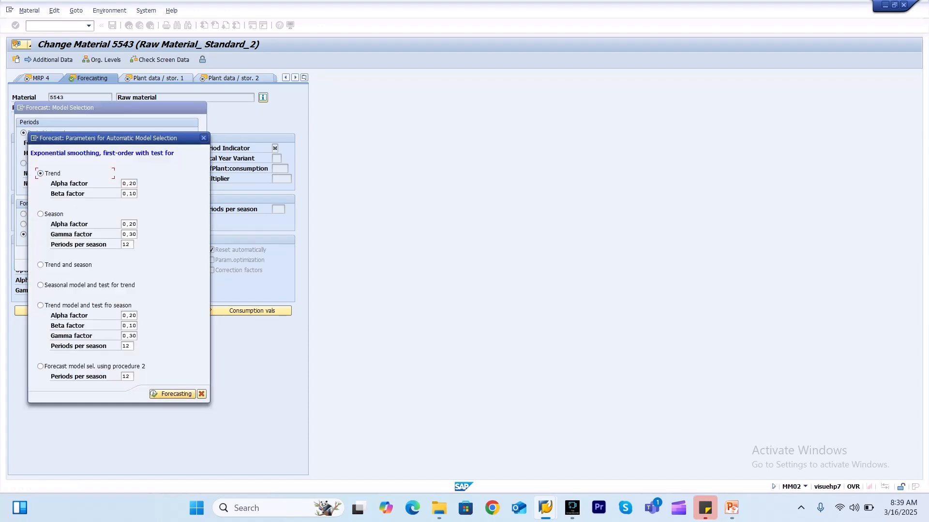
left_click(170, 393)
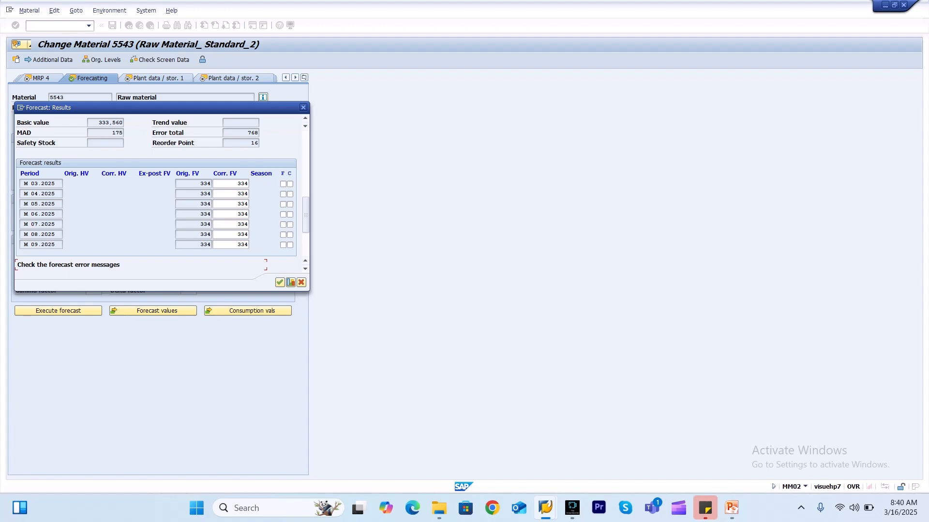
left_click_drag(237, 142, 258, 143)
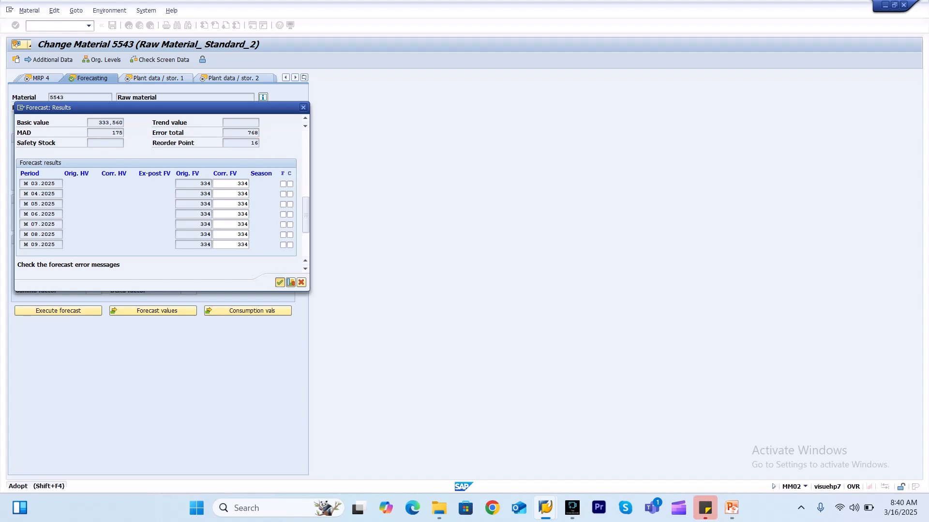
key("Return")
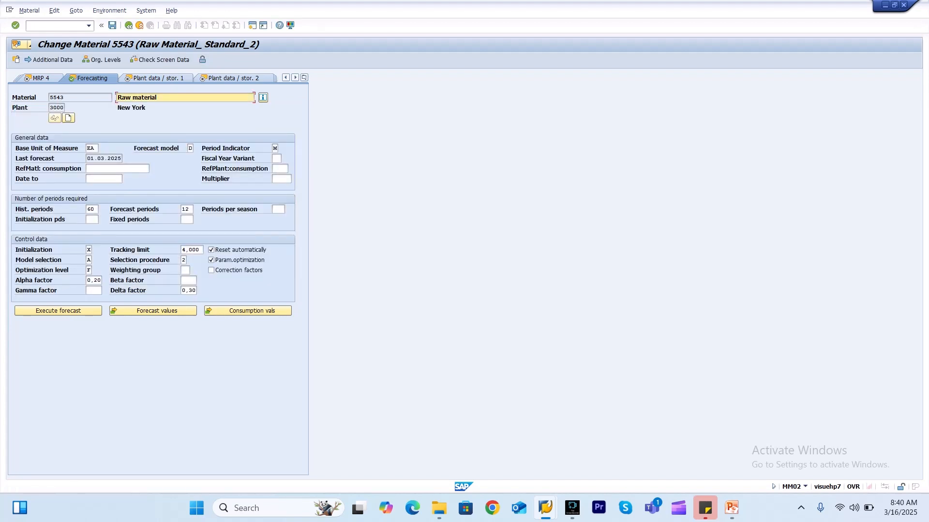
Check the reorder point of material 5543 in the MRP 1 view and save the material
left_click(304, 78)
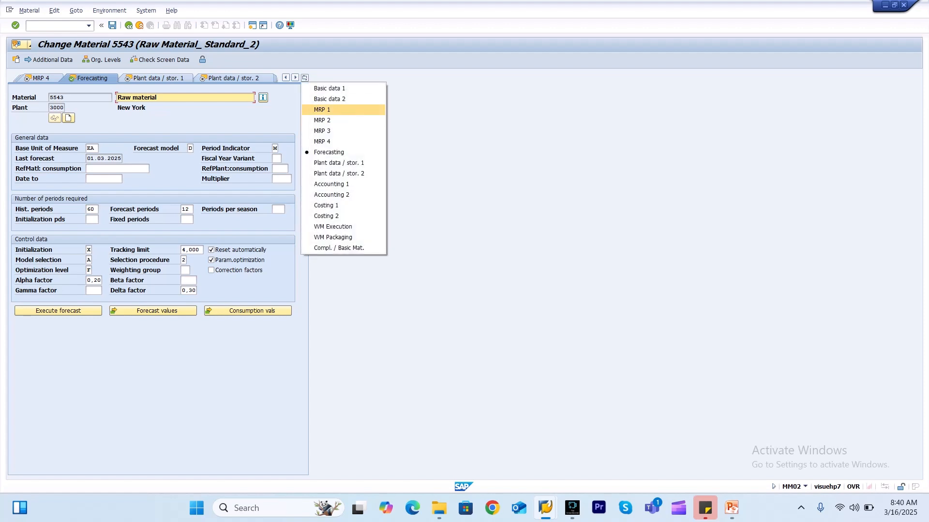
left_click(322, 109)
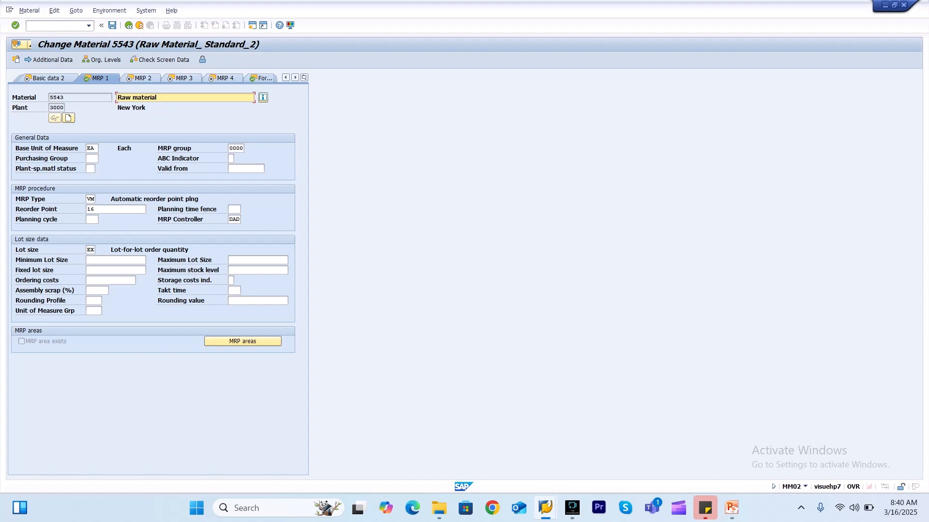
left_click(102, 210)
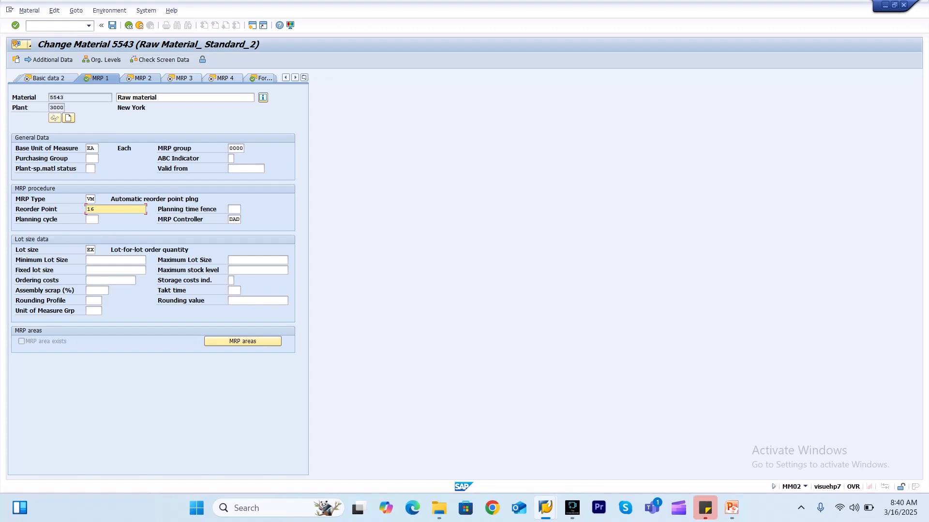
left_click(112, 25)
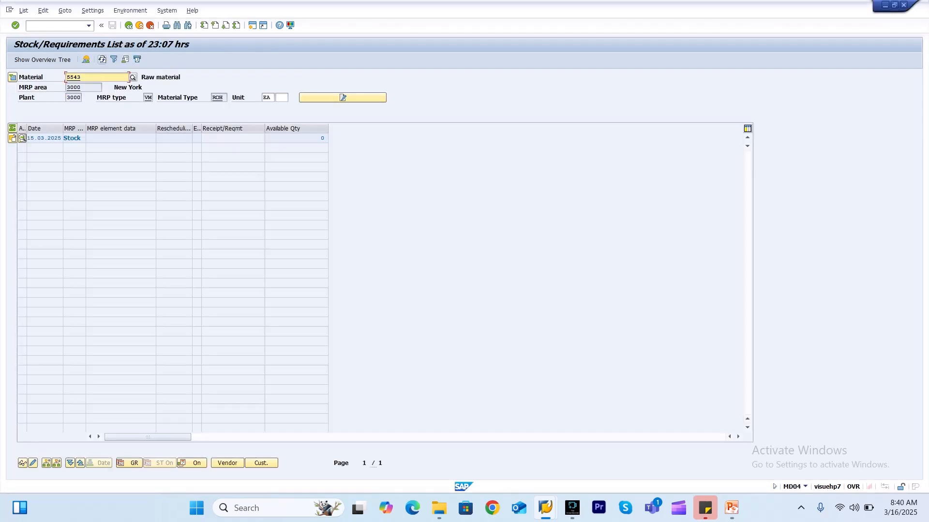
Refresh the stock/requirements list of material 5543 to check its available quantity, and open transaction MD02 in a new session
left_click(102, 59)
left_click(322, 139)
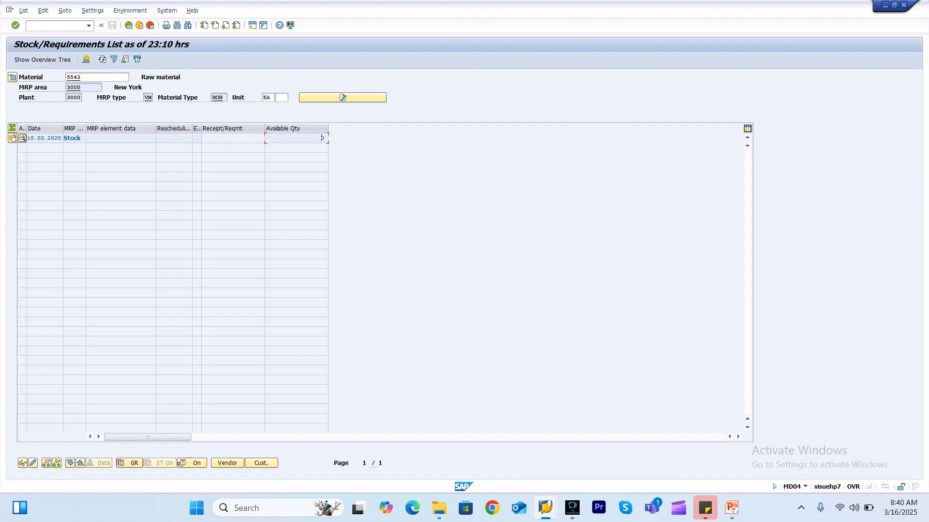
type("/omd02")
key("Return")
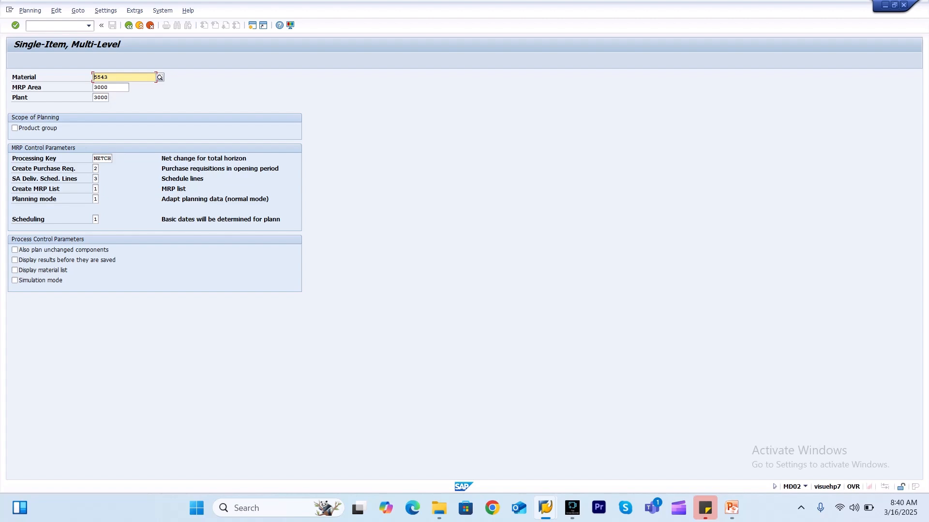
Set Create Purchase Req. to 1 (Purchase requisitions) and run single-item, multi-level planning for material 5543 in plant 3000
left_click(96, 169)
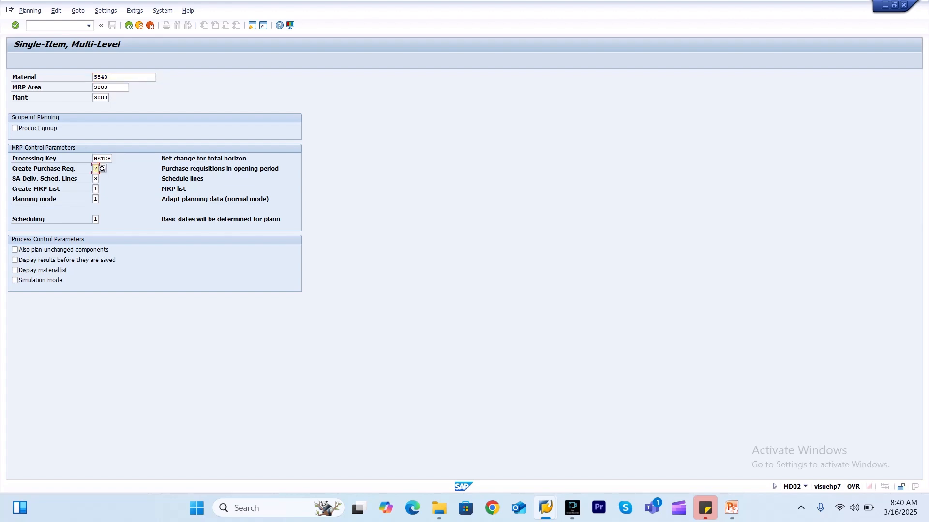
left_click(102, 168)
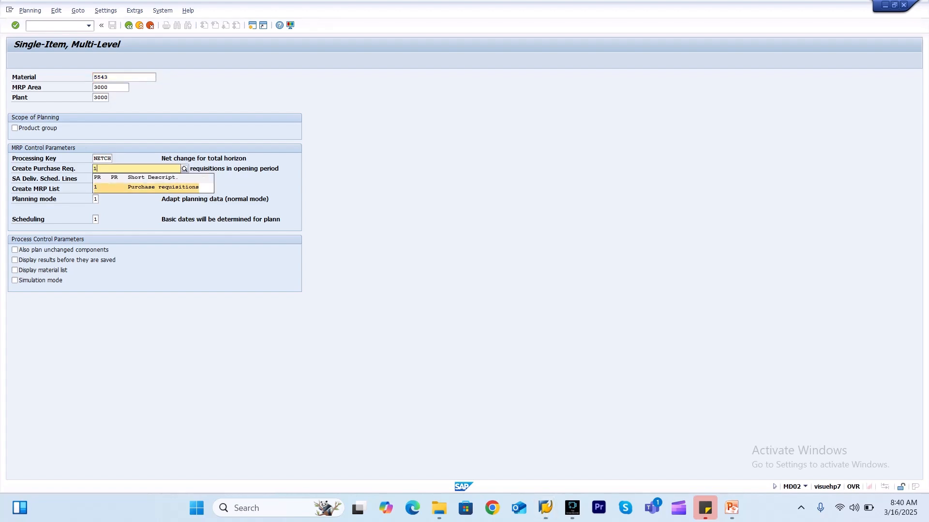
left_click(146, 187)
key("Return")
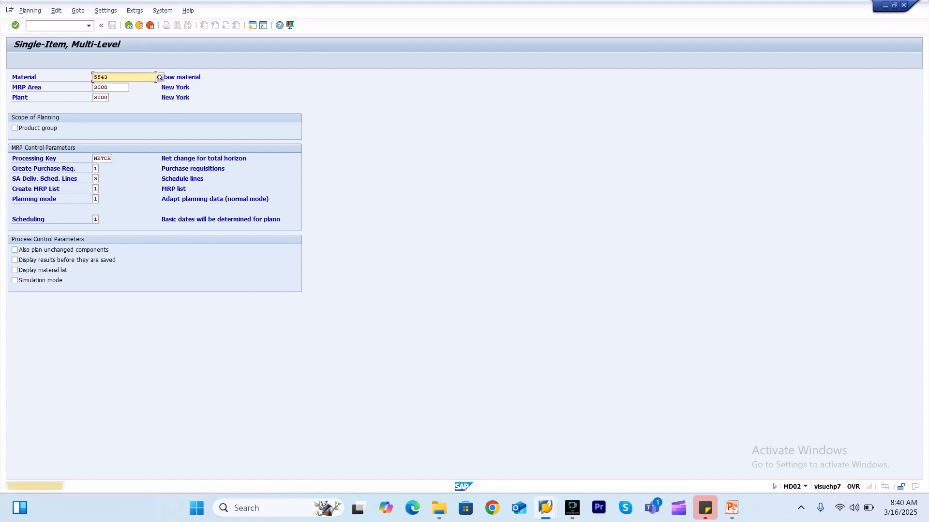
key("Return")
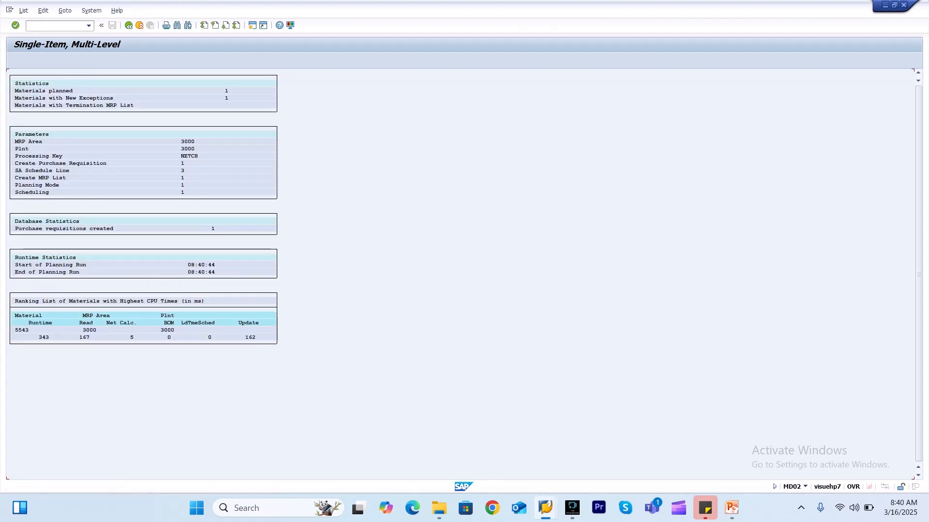
Switch back to the stock/requirements list of material 5543 and refresh it to check the planning result
key("alt+Tab")
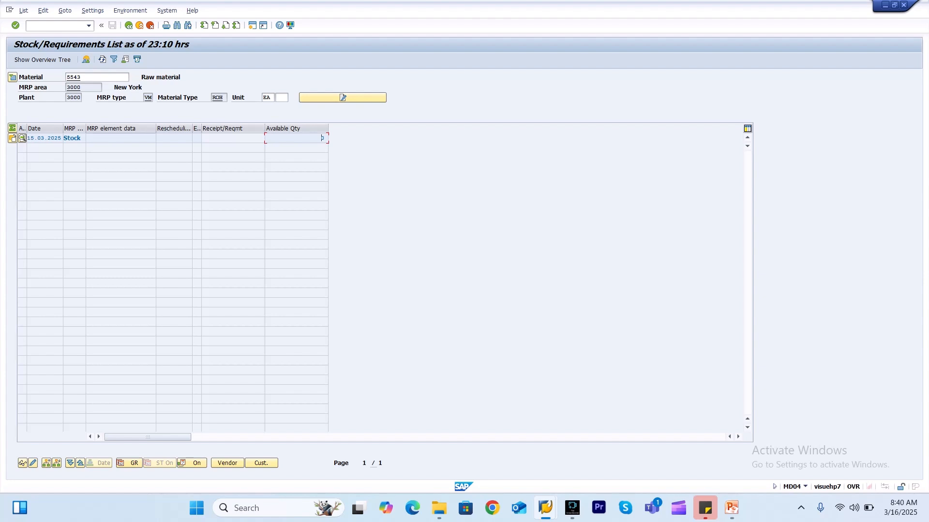
left_click(102, 59)
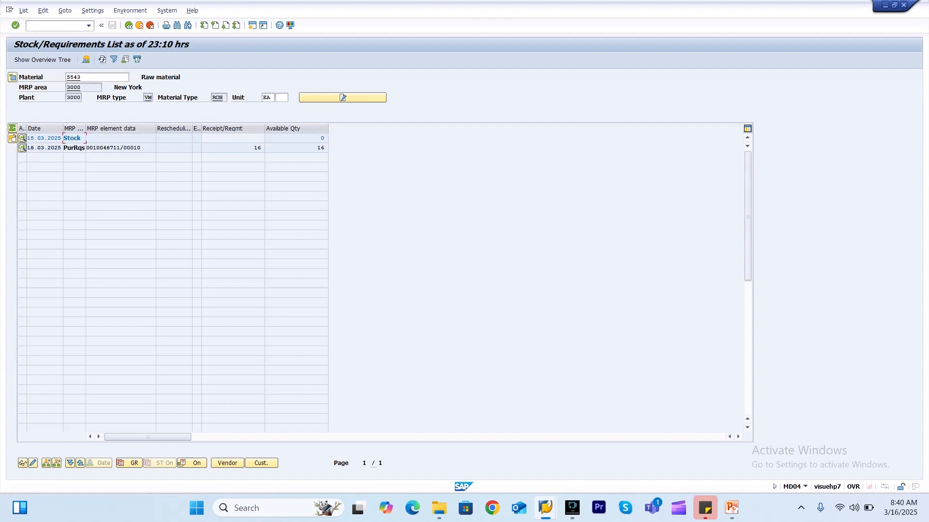